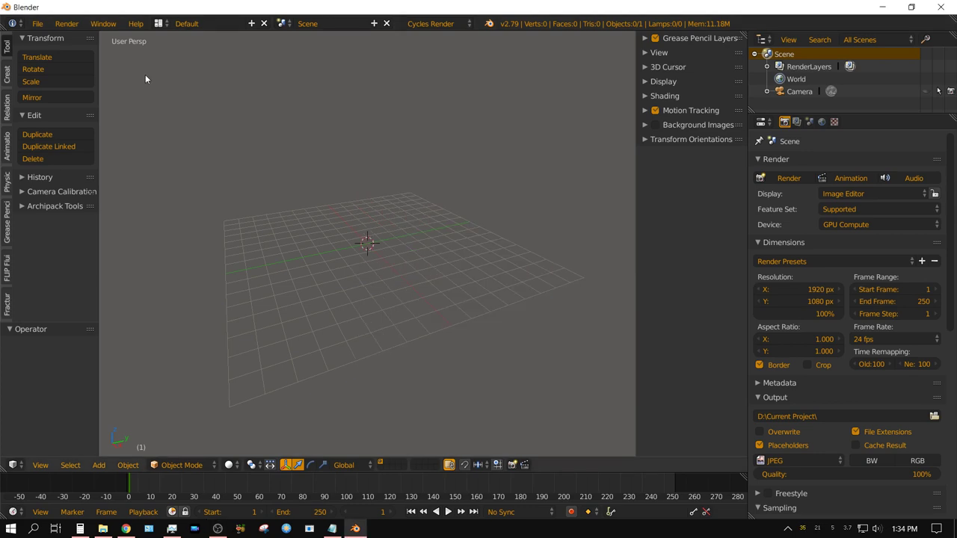
- Add a cylinder, turn it 90° onto its side, and enter Edit Mode
left_click(103, 464)
left_click(213, 197)
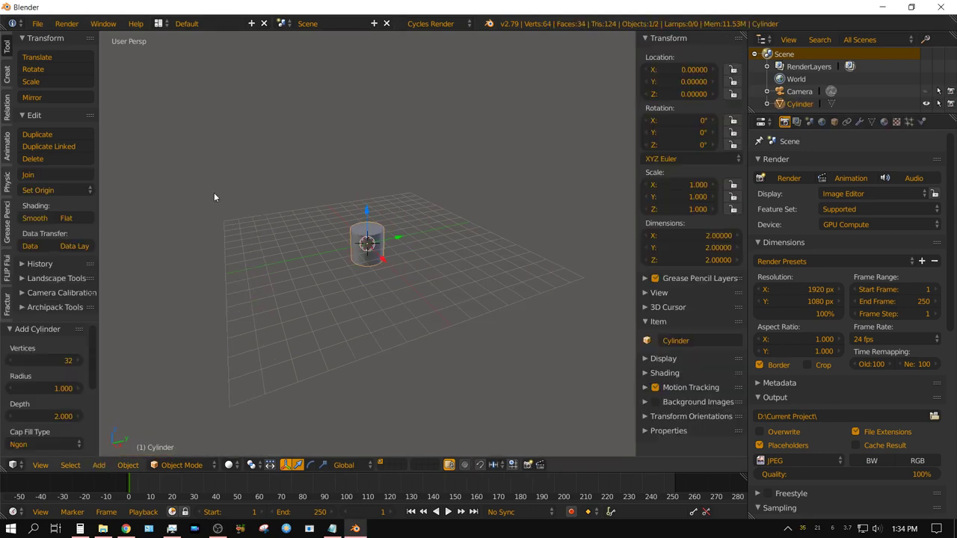
key("KP_7")
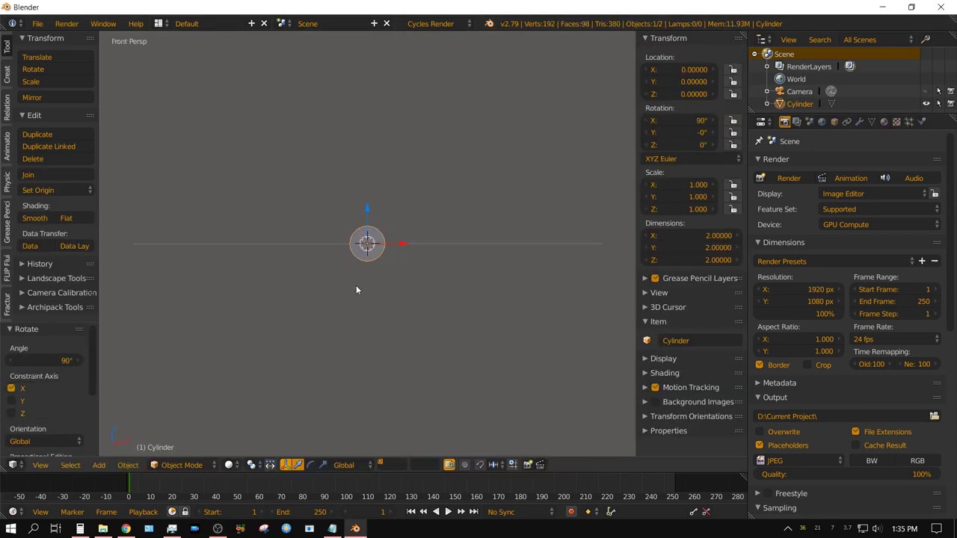
key("Tab")
- Cut two centred edge loops along the cylinder
middle_click_drag(356, 285, 435, 296)
scroll(436, 295, "up", 10)
key("KP_3")
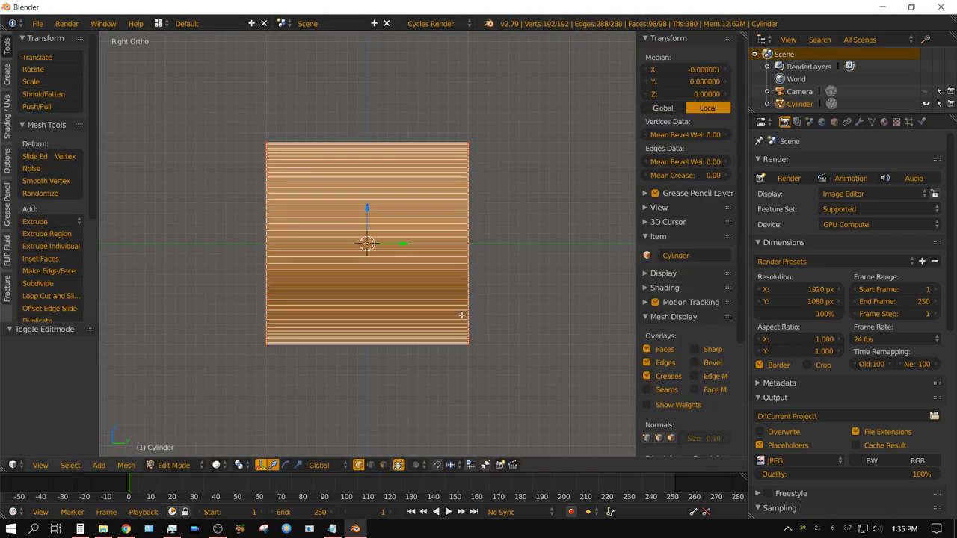
left_click(51, 295)
left_click(374, 302)
left_click(389, 338)
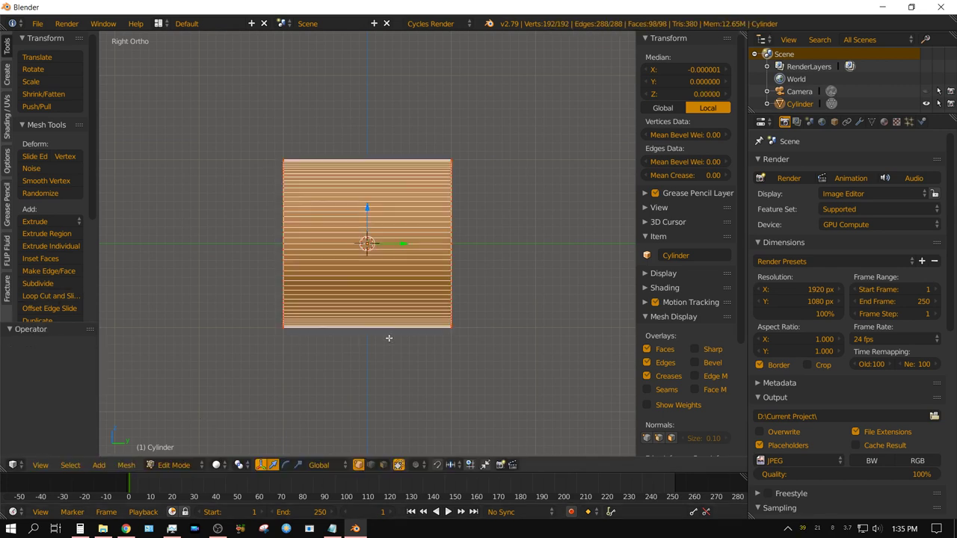
left_click(352, 316)
right_click(351, 313)
- Add another edge loop on the right band and slide it toward the end
left_click(50, 300)
left_click(422, 301)
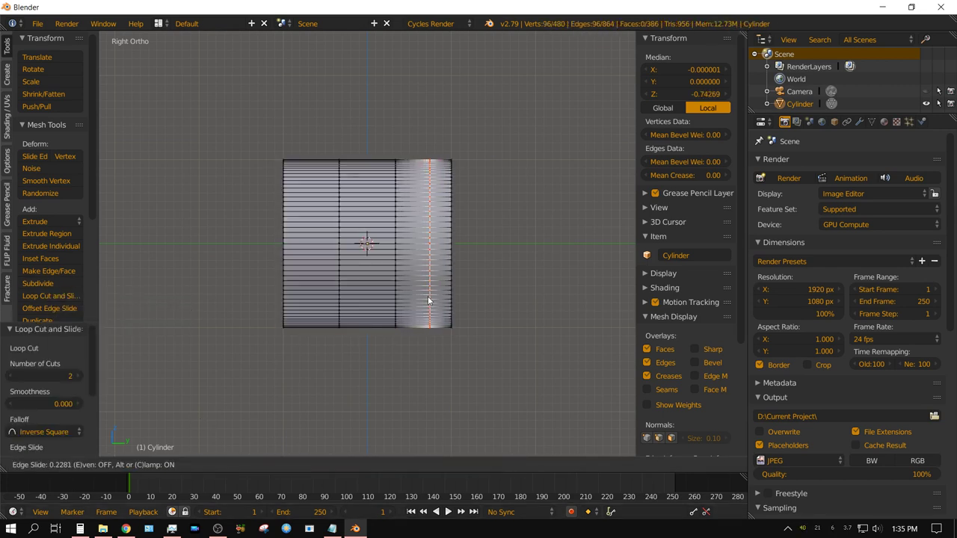
left_click(448, 314)
scroll(449, 314, "up", 4)
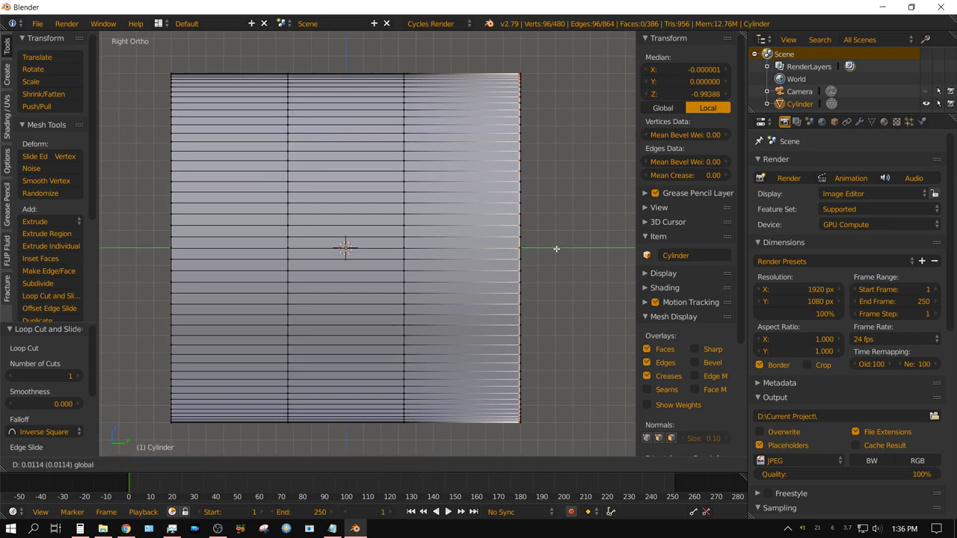
left_click(75, 296)
left_click(373, 306)
left_click(373, 303)
- Add loop cuts near the left end, sliding them close to the end
key("ctrl+r")
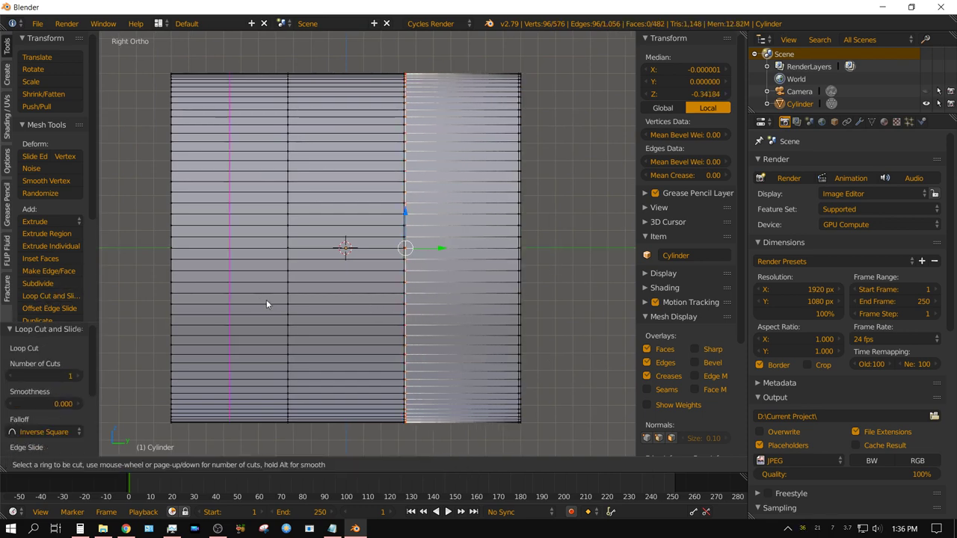
left_click(266, 300)
left_click(309, 312)
left_click(50, 296)
left_click(225, 299)
left_click(133, 297)
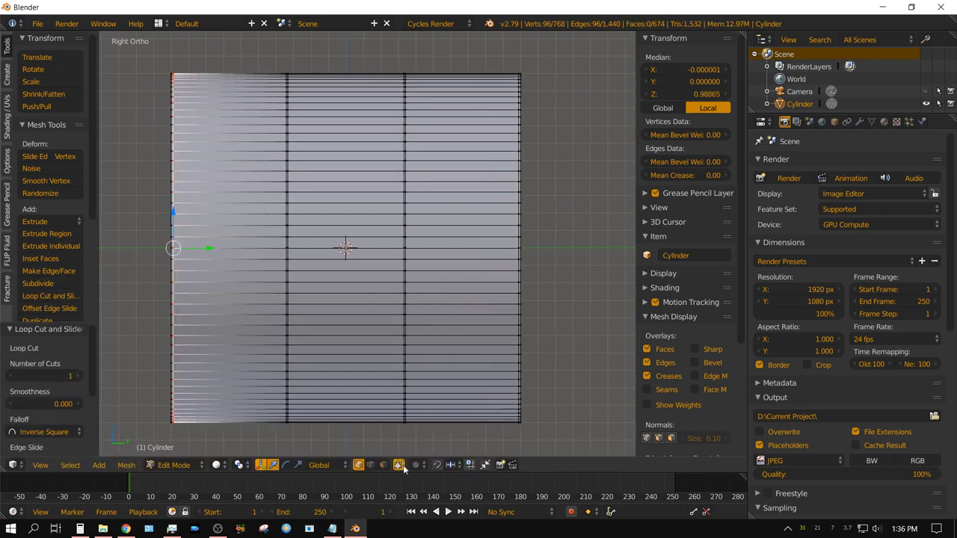
- Extrude the cylinder's left end face outward in face select mode
middle_click_drag(224, 299, 322, 329)
left_click(383, 465)
key("KP_3")
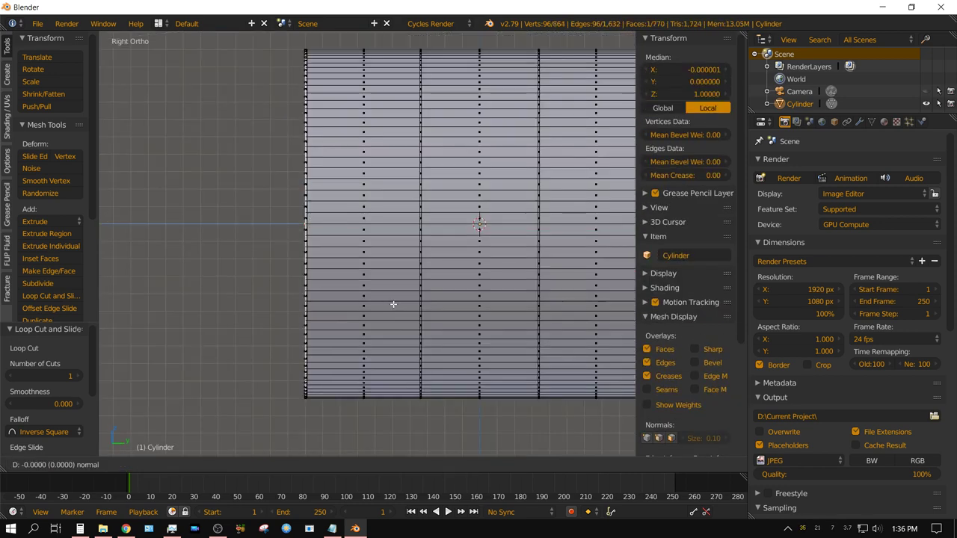
key("e")
left_click(436, 394)
- Extrude the cylinder's right end face outward
key("e")
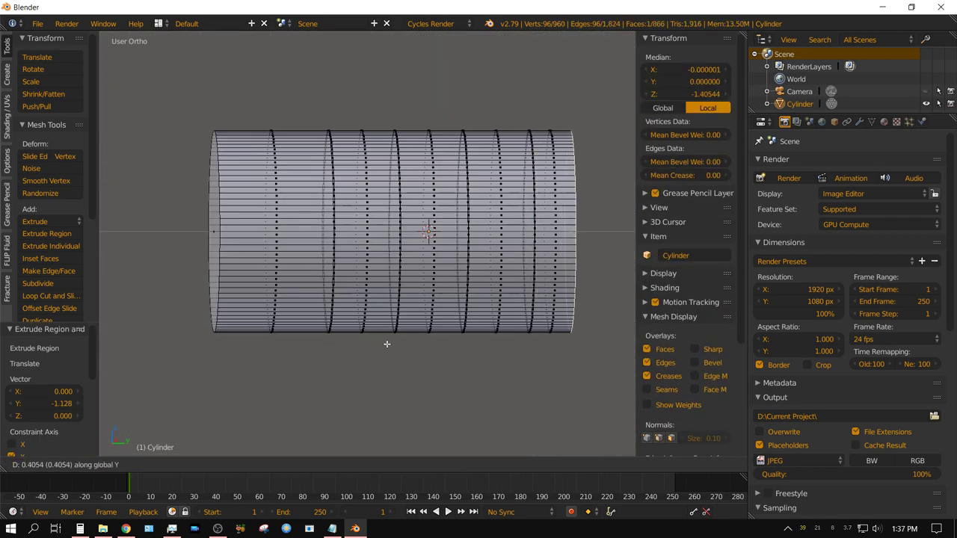
left_click(347, 324)
key("a")
left_click_drag(171, 64, 311, 404)
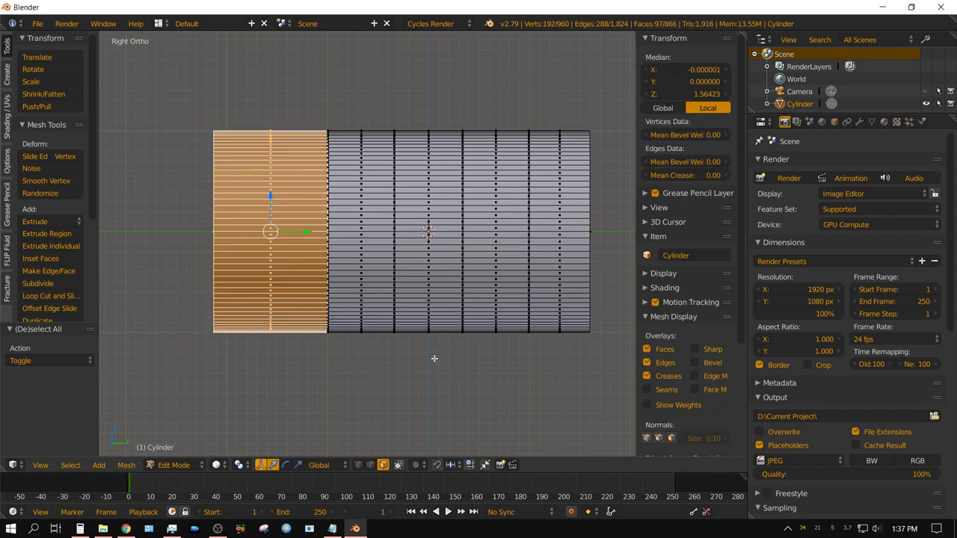
key("a")
- Scale the middle and right face bands up 5.559 times into wide discs
left_click_drag(347, 123, 377, 366)
middle_click_drag(377, 366, 403, 340)
key("KP_3")
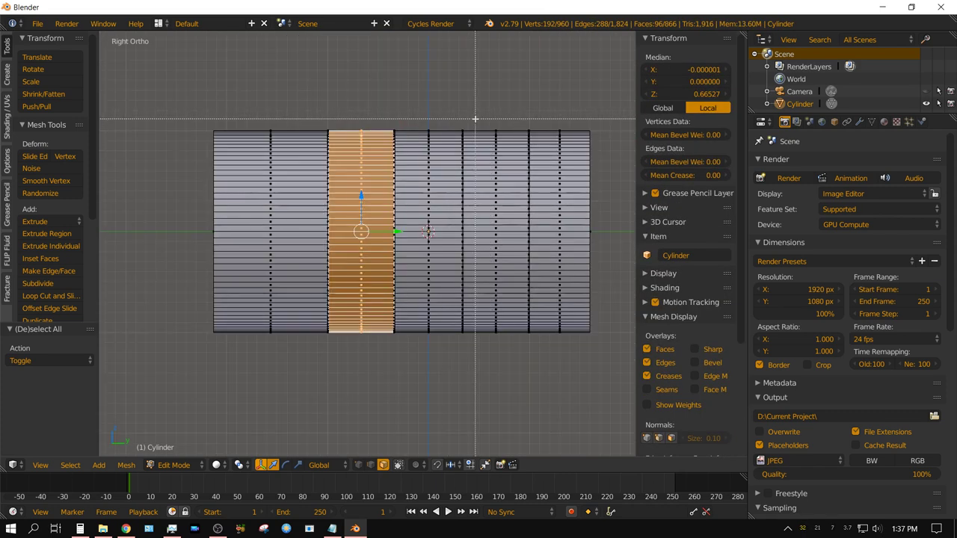
left_click_drag(474, 119, 520, 340)
scroll(370, 378, "down", 8)
key("s")
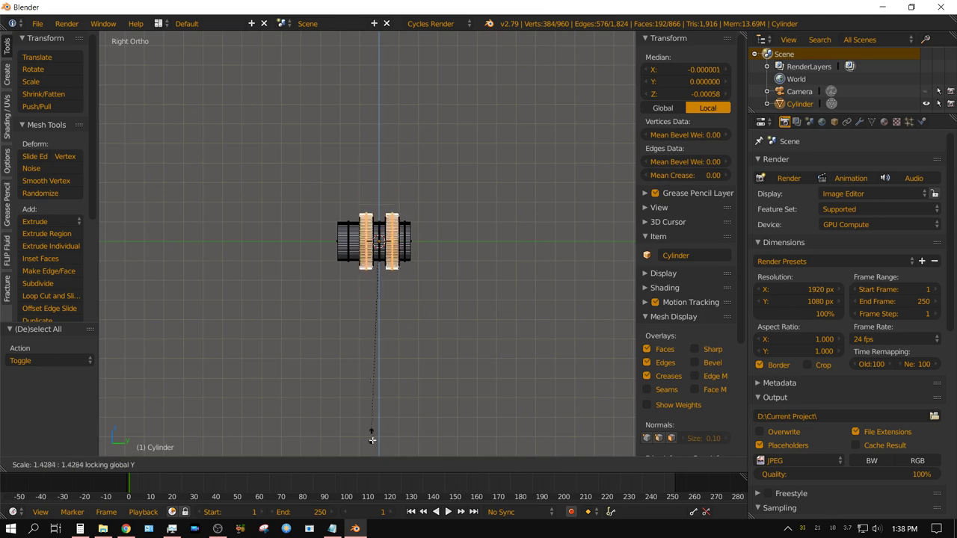
left_click(365, 112)
- Clear the selection and start picking thin rim faces in the middle column
middle_click_drag(366, 111, 378, 195)
key("KP_3")
scroll(382, 211, "up", 3)
scroll(382, 211, "up", 5)
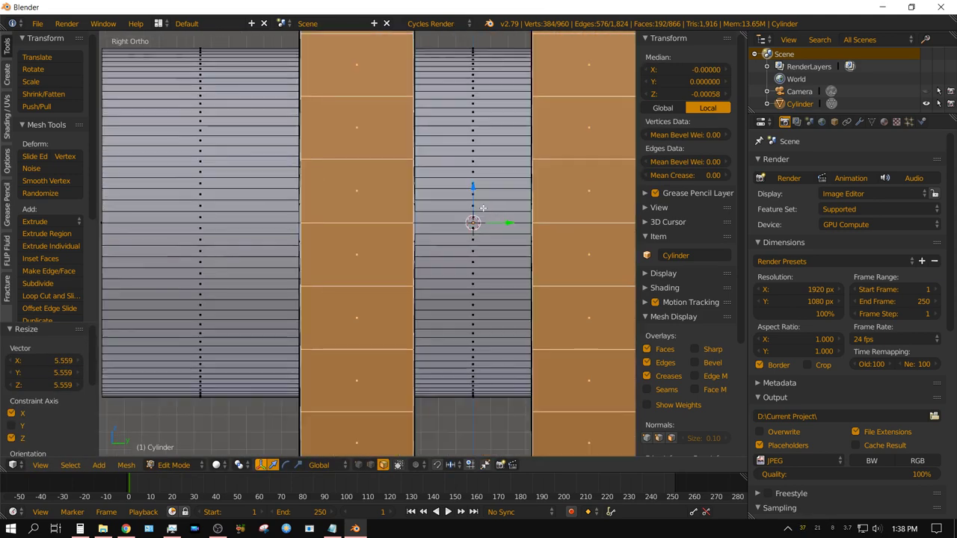
key("a")
left_click(343, 165)
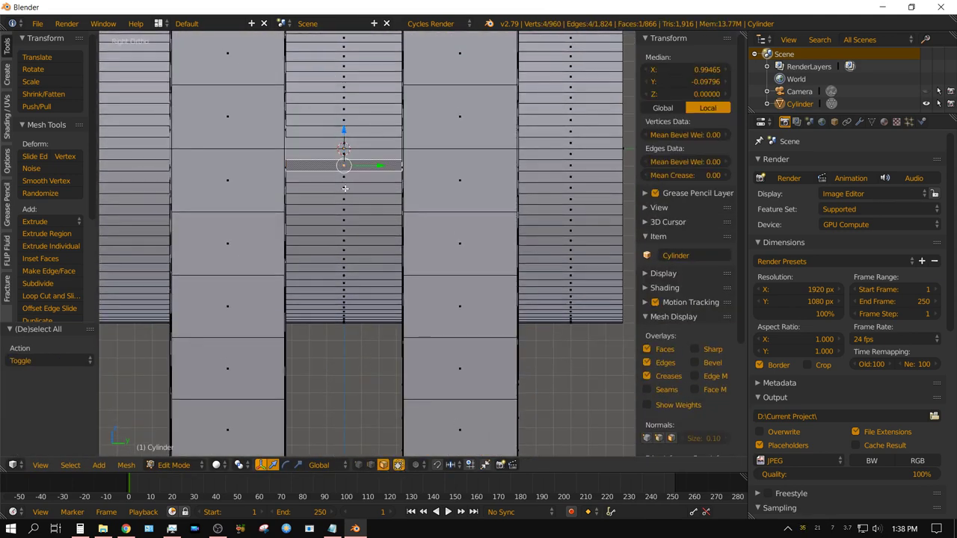
middle_click_drag(346, 269, 349, 192)
right_click(348, 217, "shift")
right_click(348, 256, "shift")
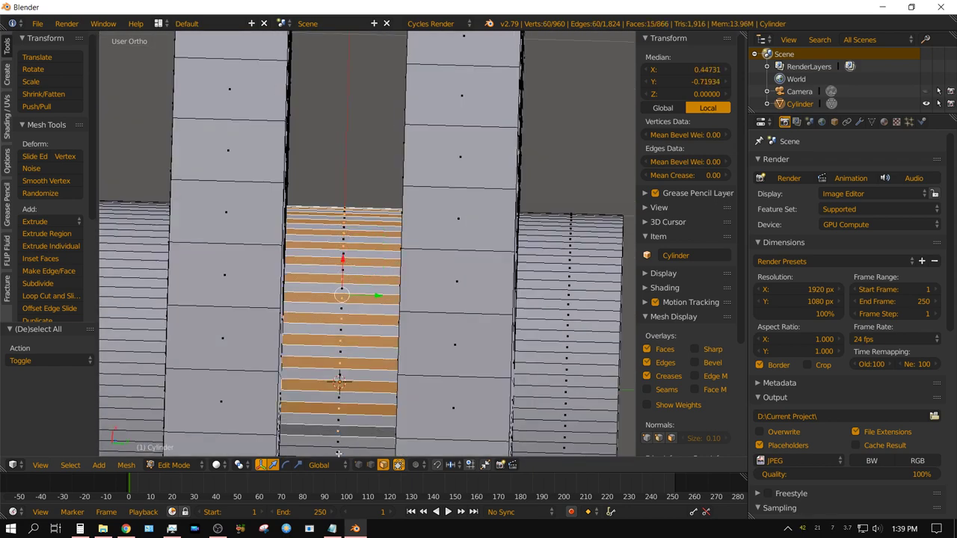
- Add further rim faces around the rotor to reach 48 selected
middle_click_drag(348, 256, 343, 314)
middle_click_drag(346, 413, 390, 94, "shift")
right_click(390, 89, "shift")
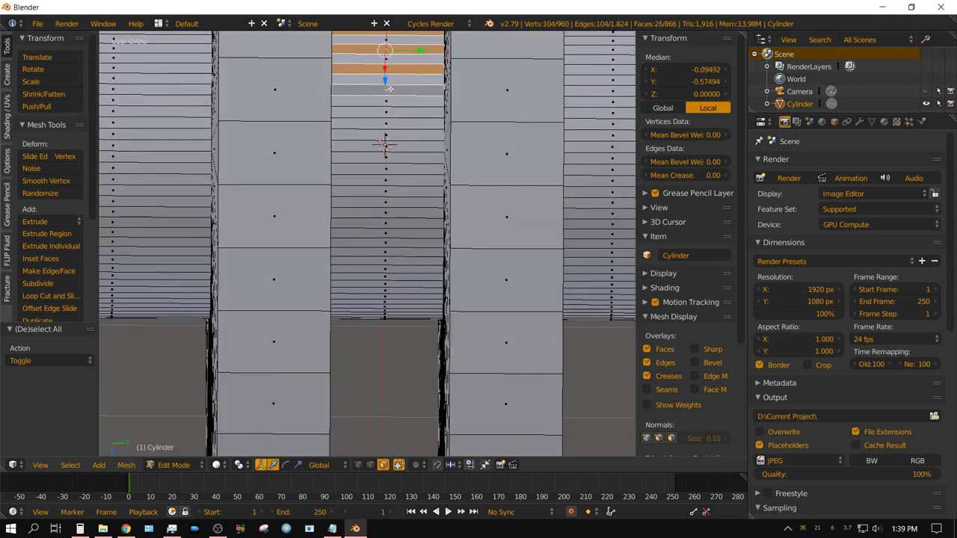
right_click(387, 276, "shift")
middle_click_drag(388, 276, 378, 104)
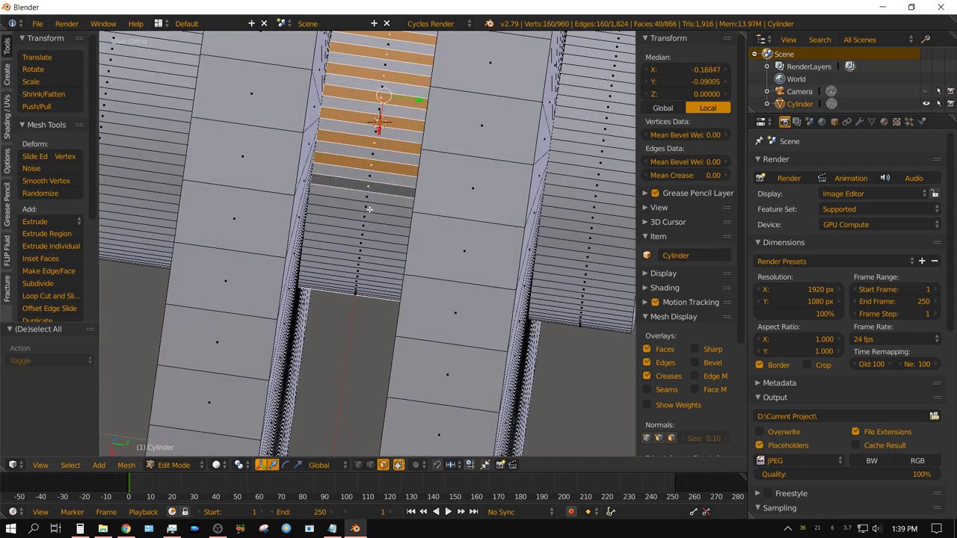
right_click(358, 318, "shift")
scroll(358, 318, "down", 5)
- In front view, extrude the rim faces individually inward by -4.528
middle_click_drag(357, 319, 362, 195)
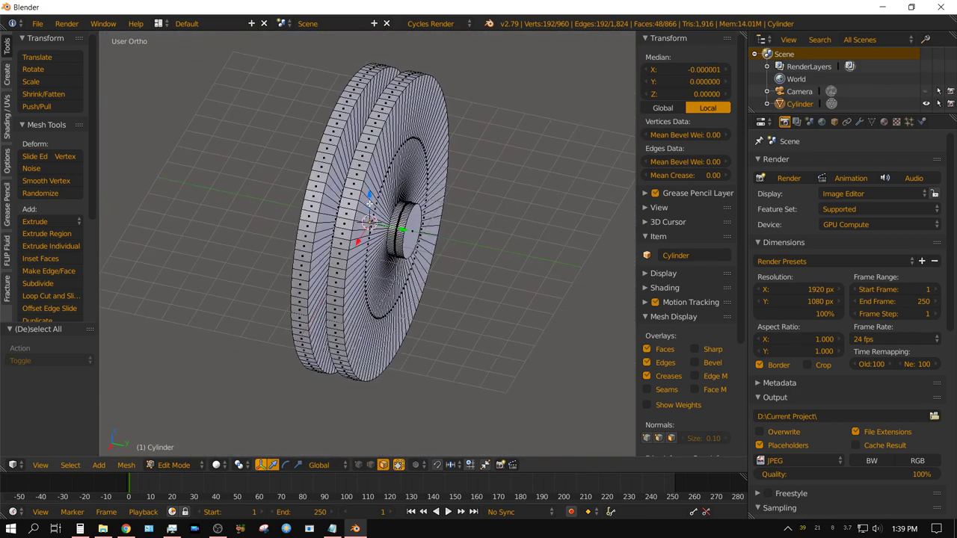
key("KP_1")
key("ctrl+KP_1")
key("KP_1")
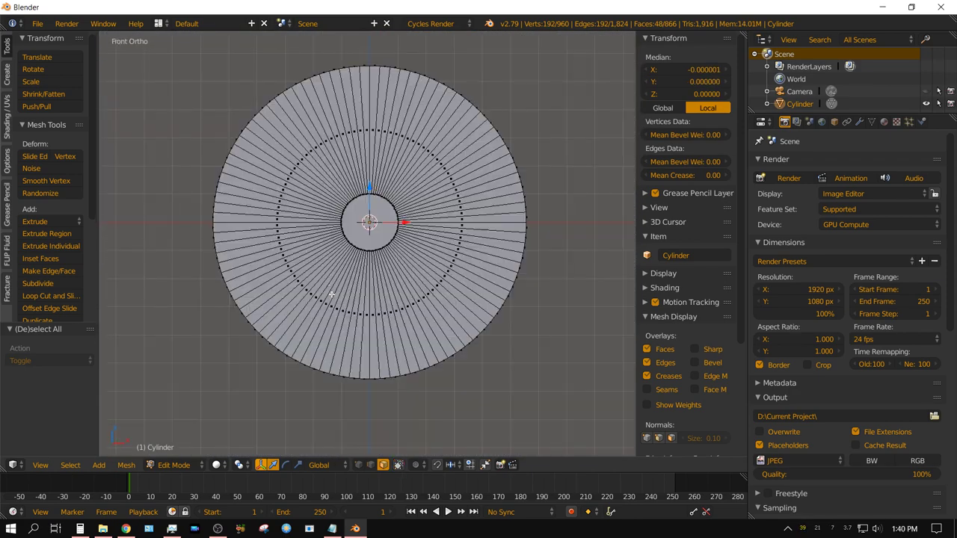
left_click(58, 245)
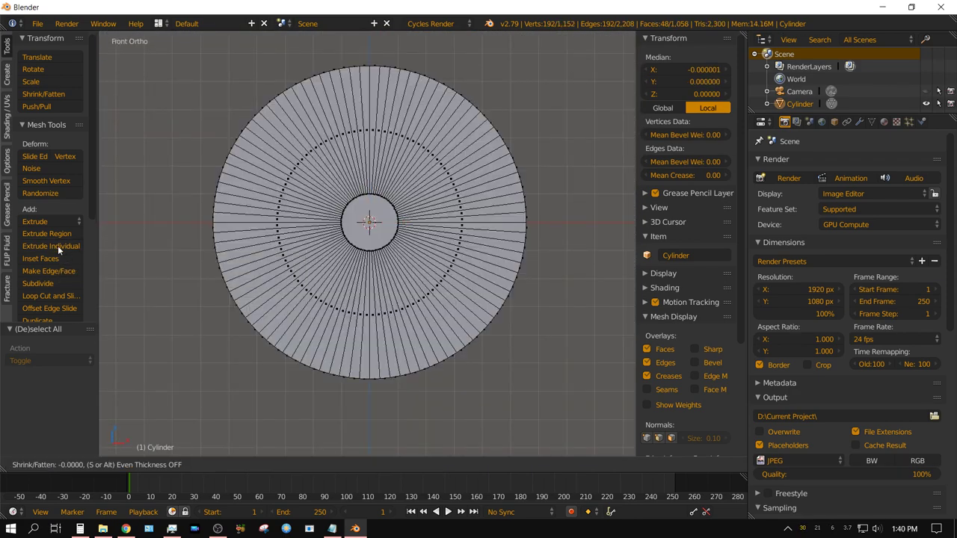
left_click(529, 310)
- Inspect the slotted rim, deselect everything, and return to the side view
mouse_move(530, 309)
middle_mouse_down()
mouse_move(468, 301)
mouse_move(479, 197)
middle_mouse_up()
scroll(509, 303, "up", 5)
scroll(509, 302, "down", 5)
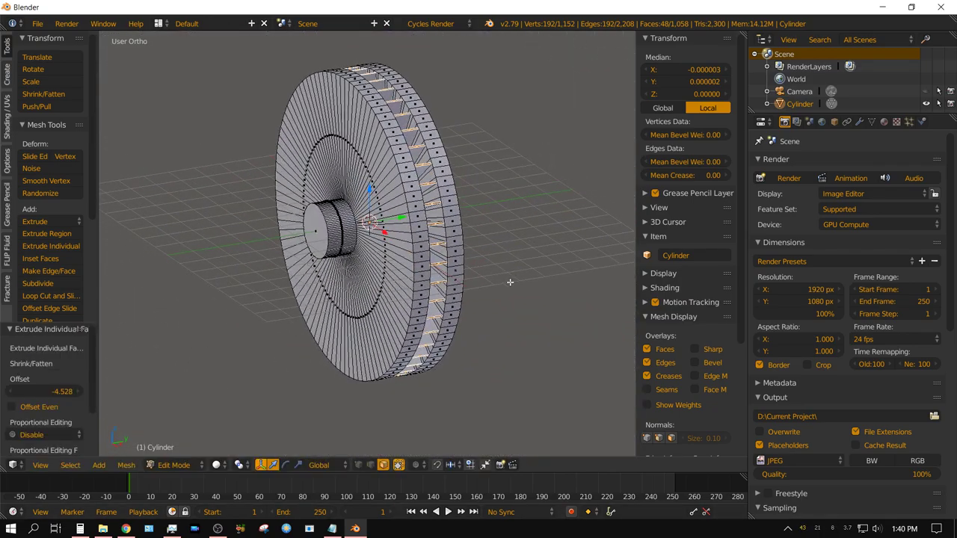
middle_click_drag(517, 299, 420, 304)
key("a")
scroll(421, 304, "up", 3)
scroll(369, 277, "up", 3)
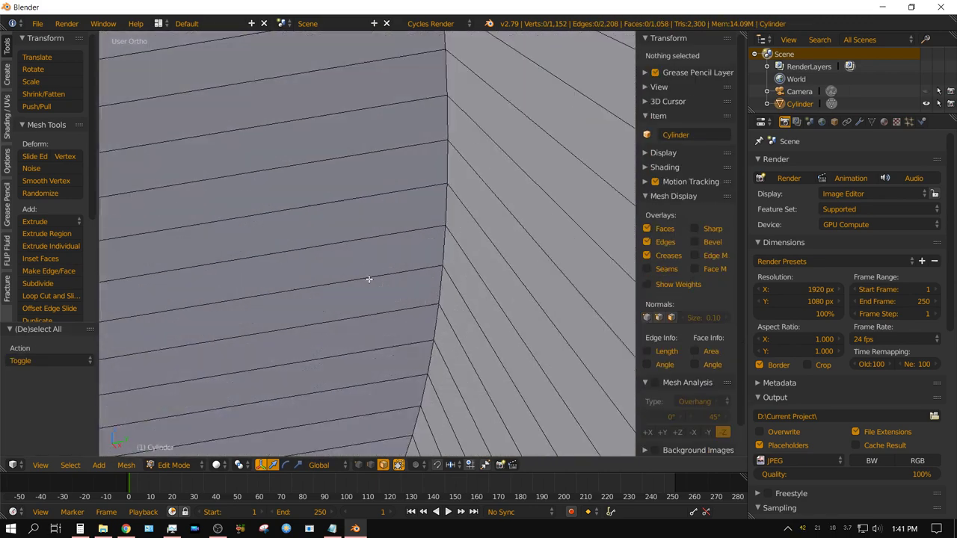
scroll(366, 283, "down", 2)
key("KP_3")
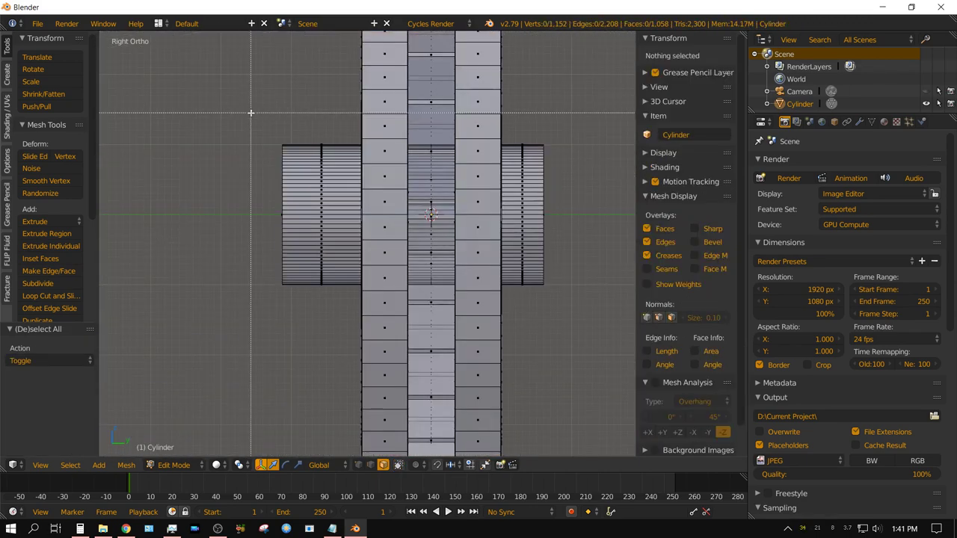
- Widen the selected hub section by 1.282 on X and Z
left_click_drag(250, 112, 361, 293)
middle_click_drag(360, 293, 321, 299)
key("s")
key("y")
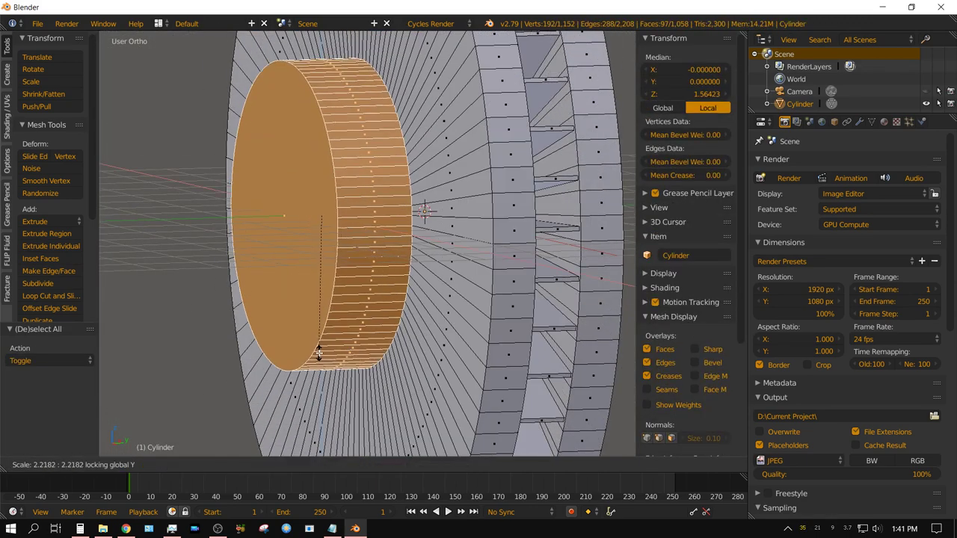
right_click(319, 353)
key("KP_1")
key("s")
key("shift+y")
left_click(523, 357)
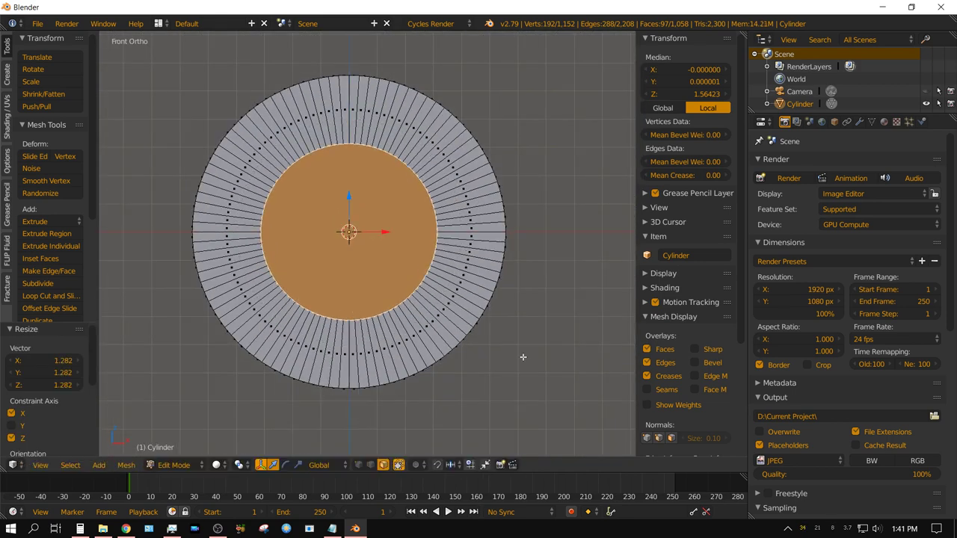
- Scale the hub's inner face to 0.975 and inset it by 1.8418
middle_click_drag(523, 357, 390, 223)
right_click(390, 222)
key("s")
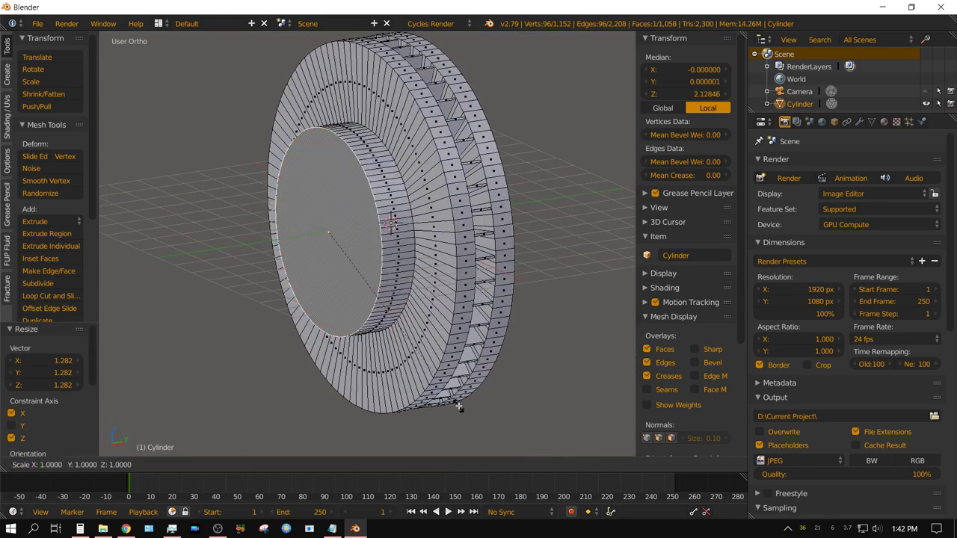
left_click(458, 405)
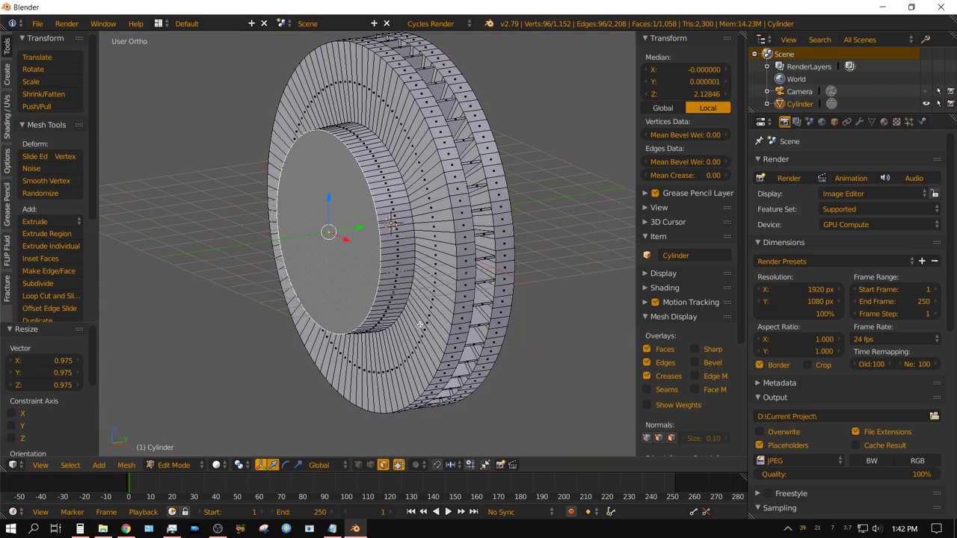
key("i")
left_click(385, 337)
- Extrude the inset hub face along Y into a boss and inset its end face
key("e")
key("y")
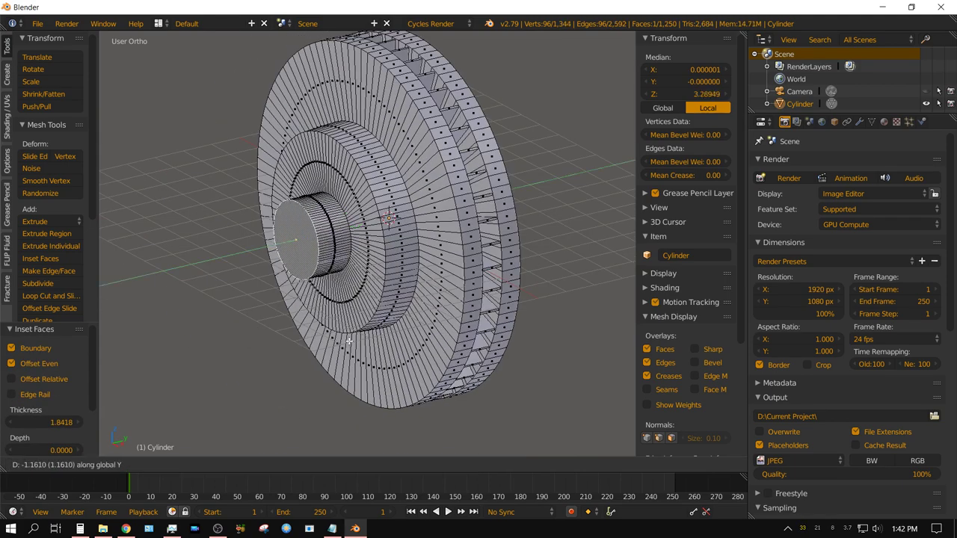
left_click(348, 341)
middle_click_drag(348, 341, 419, 374)
key("i")
left_click(425, 388)
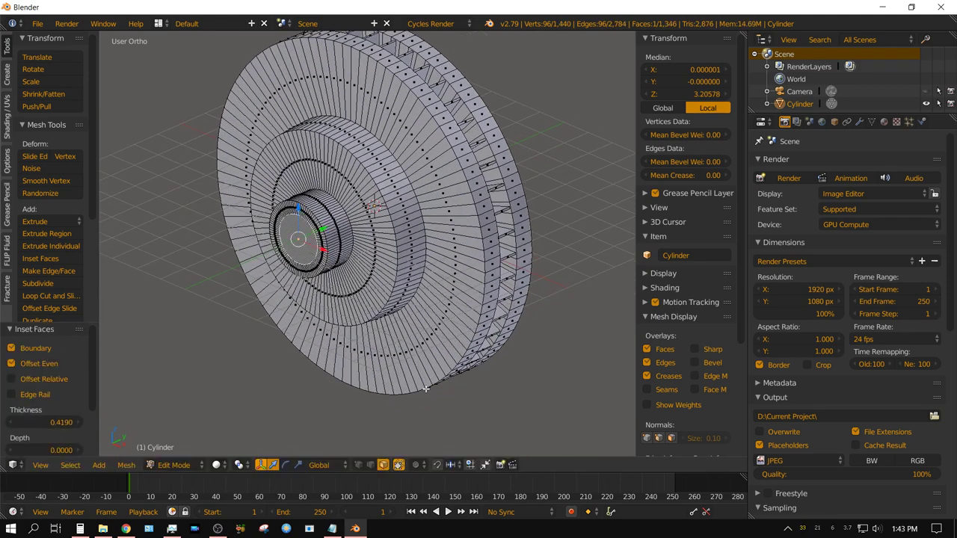
- Extrude the boss face 10.795 along Y into a shaft, then pull its end back
key("e")
key("y")
left_click(465, 348)
middle_click_drag(465, 348, 437, 373)
middle_click_drag(489, 310, 464, 258)
key("g")
key("y")
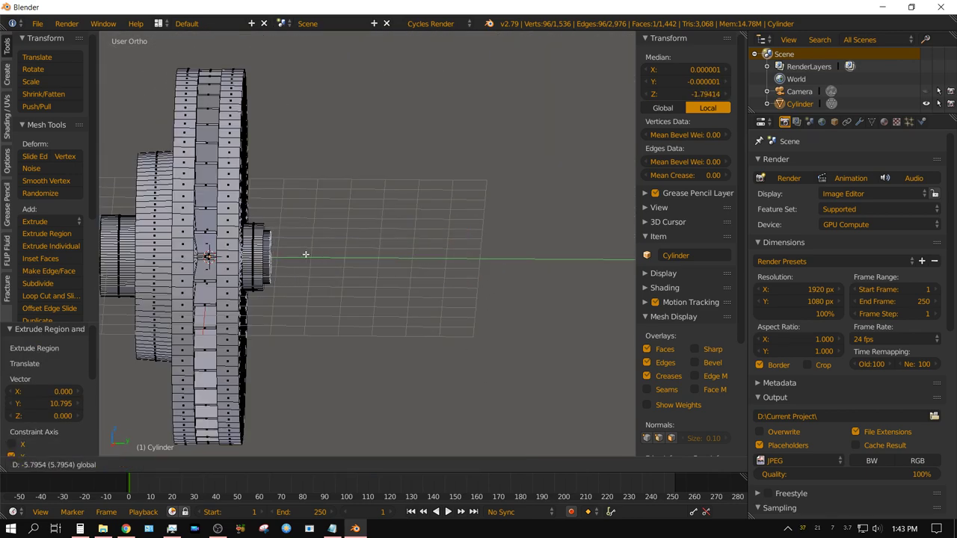
left_click(306, 254)
- Delete the shaft's end faces to open it, then deselect all
mouse_move(306, 255)
middle_mouse_down()
mouse_move(281, 318)
mouse_move(310, 229)
mouse_move(394, 331)
mouse_move(310, 235)
middle_mouse_up()
key("x")
left_click(278, 346)
scroll(416, 160, "up", 3)
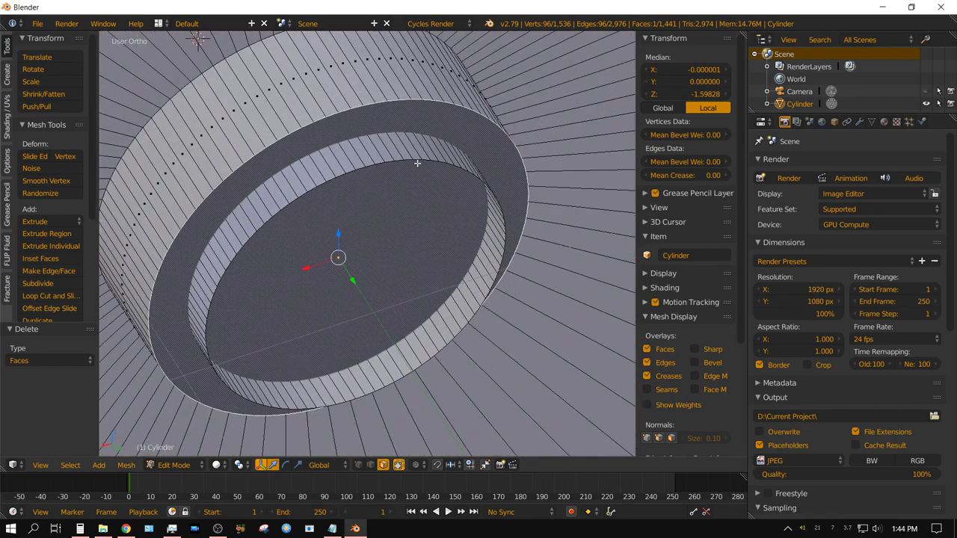
key("a")
- Shift the bore's inner ring along Y, delete the remaining caps, then select the outer rim edge loop
right_click(407, 160, "alt")
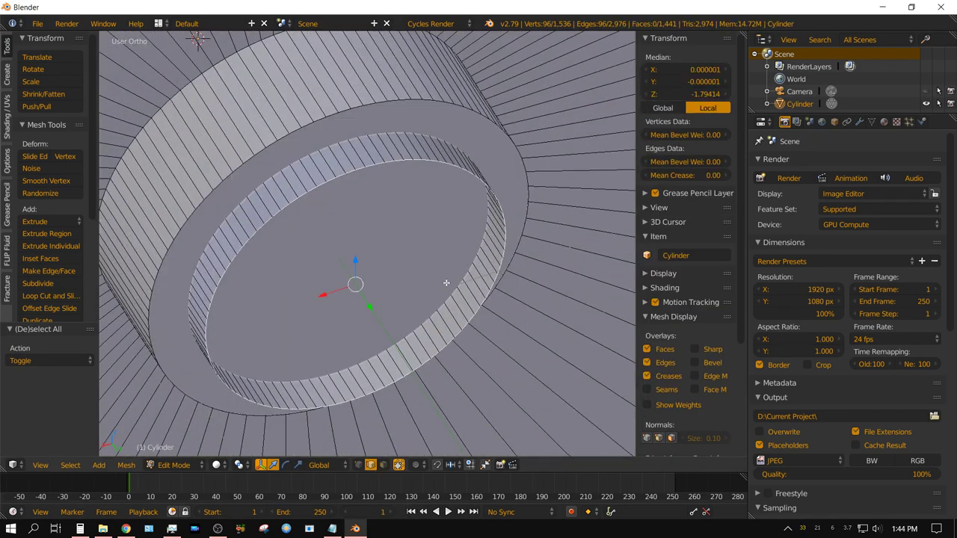
middle_click_drag(352, 284, 391, 284)
key("g")
key("y")
left_click(380, 332)
mouse_move(379, 331)
middle_mouse_down()
mouse_move(311, 285)
mouse_move(523, 368)
middle_mouse_up()
key("x")
left_click(311, 284)
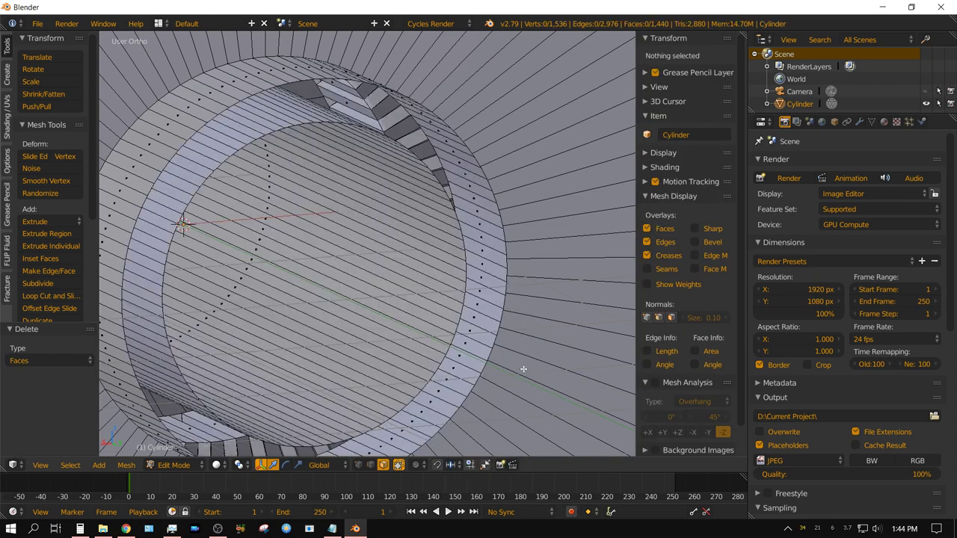
key("2")
right_click(499, 232, "alt")
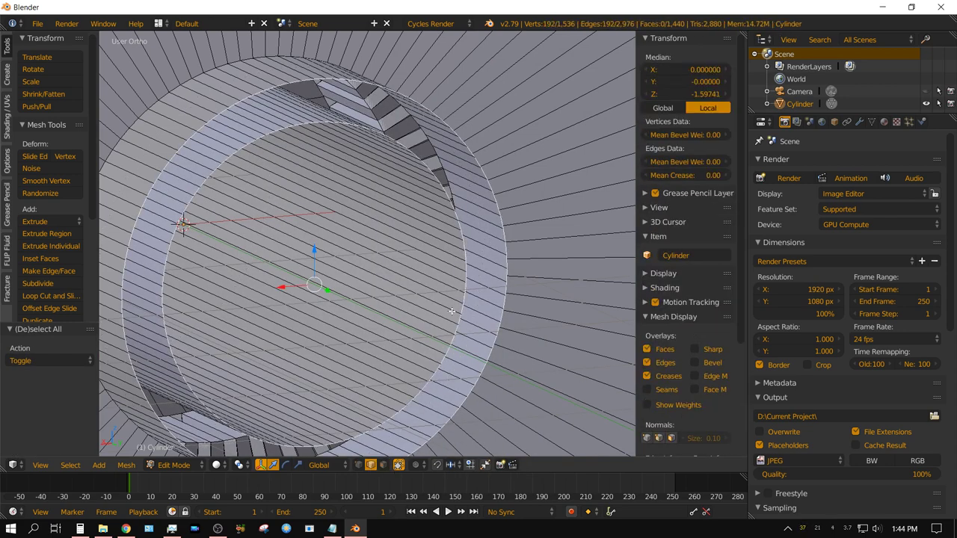
- Bridge the bore's two edge rings into a tube with Bridge Edge Loops, discarding a stray cap face
key("f")
key("3")
key("ctrl+z")
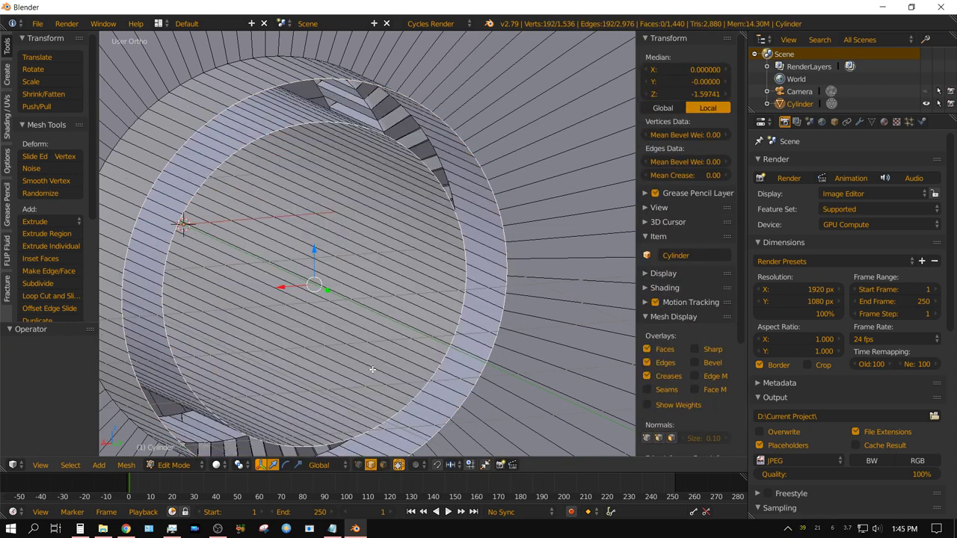
key("space")
type("bridge")
key("Return")
- Bevel the selected rotor edges, checked from an orthographic side view
middle_click_drag(338, 356, 231, 233)
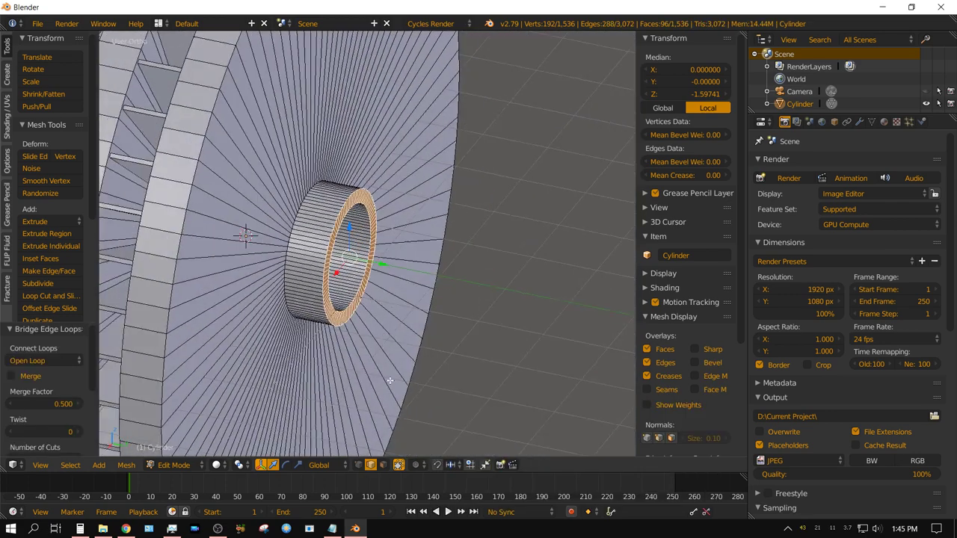
scroll(231, 234, "up", 2)
mouse_move(191, 276)
middle_mouse_down()
mouse_move(290, 227)
mouse_move(474, 289)
middle_mouse_up()
key("KP_5")
scroll(279, 242, "up", 3)
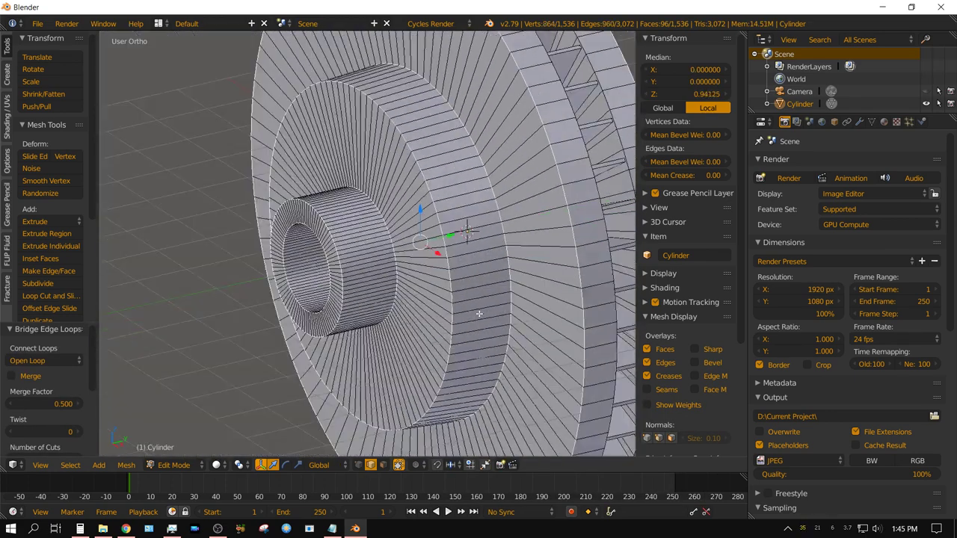
scroll(474, 289, "down", 5)
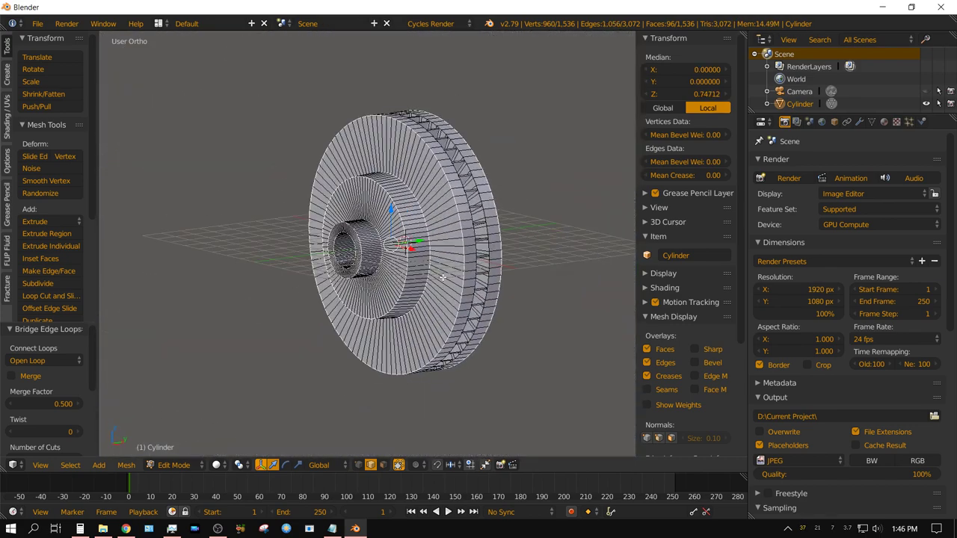
key("ctrl+b")
left_click(442, 277)
- Add a cylinder, doubling its Y length and scaling its width to 0.15
key("Tab")
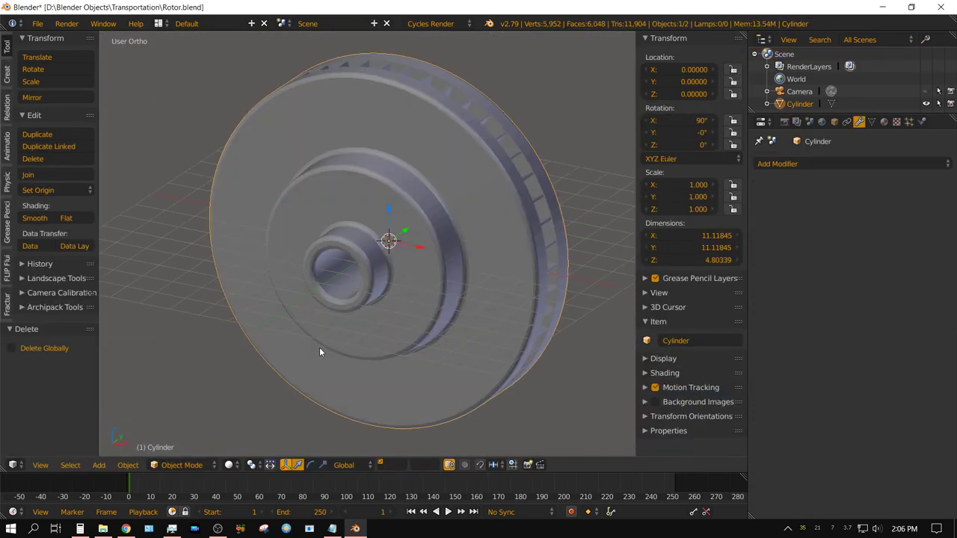
key("shift+a")
left_click(367, 71)
key("KP_1")
type("sy2")
key("Return")
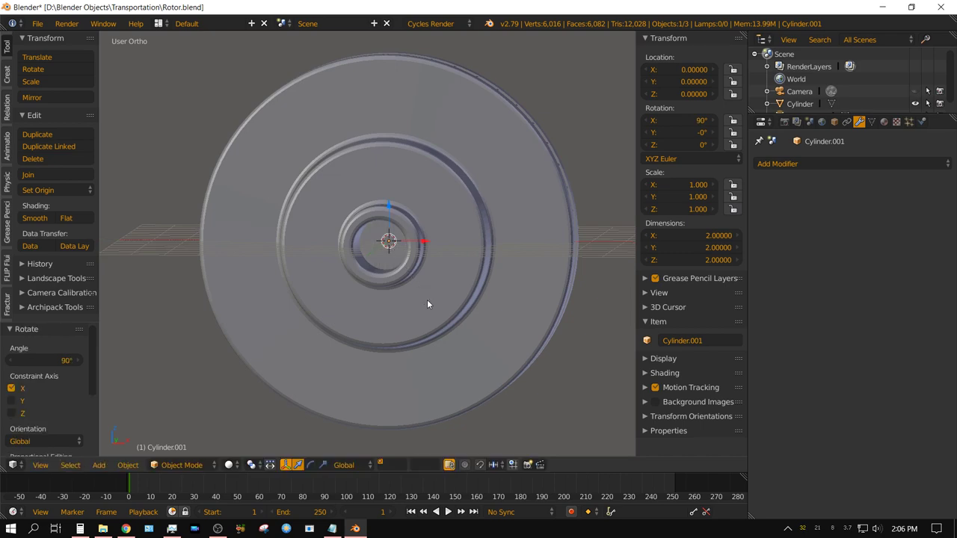
key("s")
key("shift+z")
type(".15")
key("Return")
- Apply the cylinder's scale and move it up along Z to the rotor rim
key("ctrl+a")
left_click(427, 299)
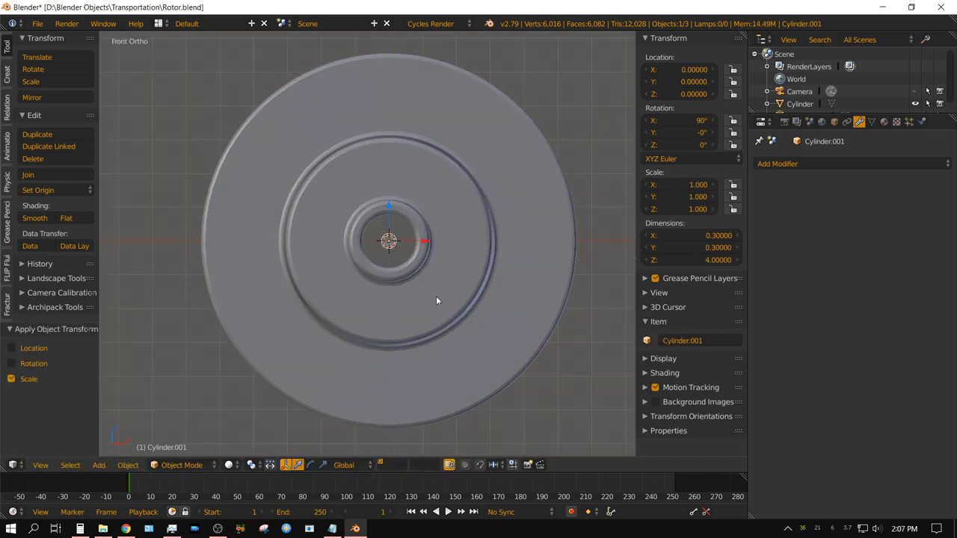
key("g")
key("z")
left_click(411, 37)
key("z")
left_click_drag(423, 67, 431, 66)
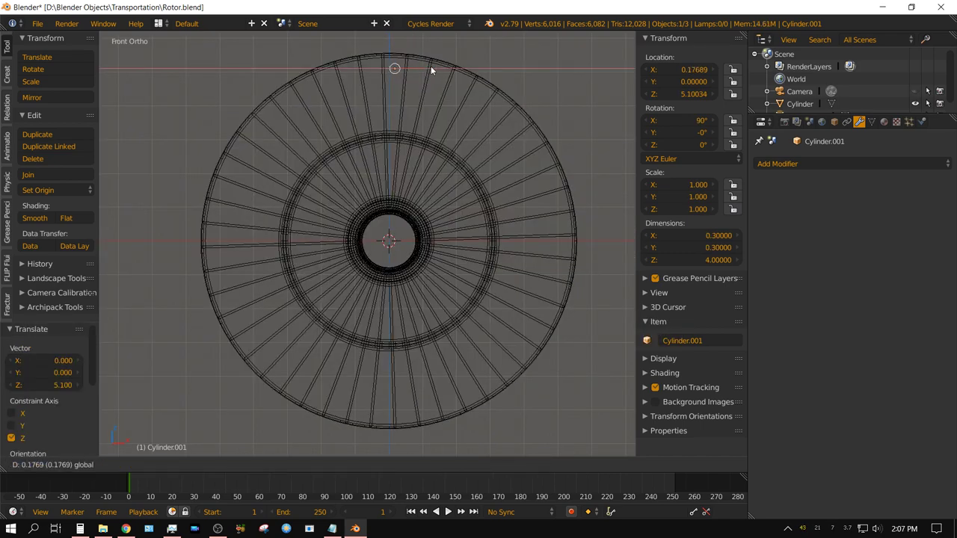
- Duplicate the drill cylinder three times to form a row of holes along the rim
key("shift+d")
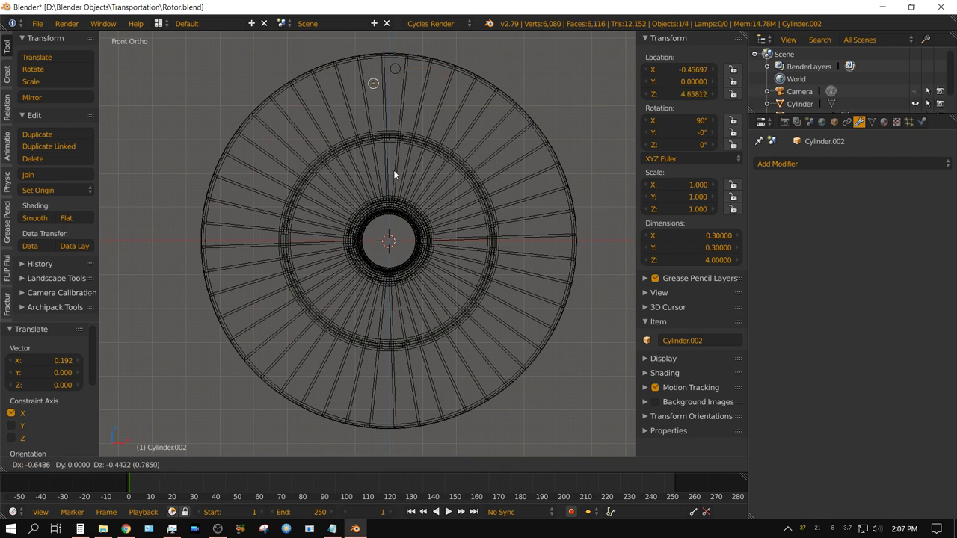
left_click(393, 170)
key("shift+d")
left_click(377, 191)
key("shift+d")
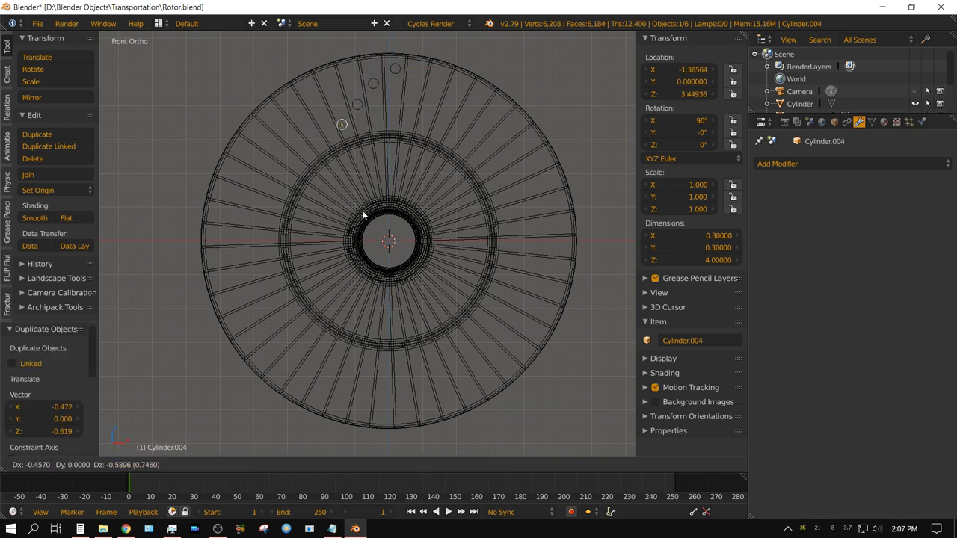
left_click(367, 217)
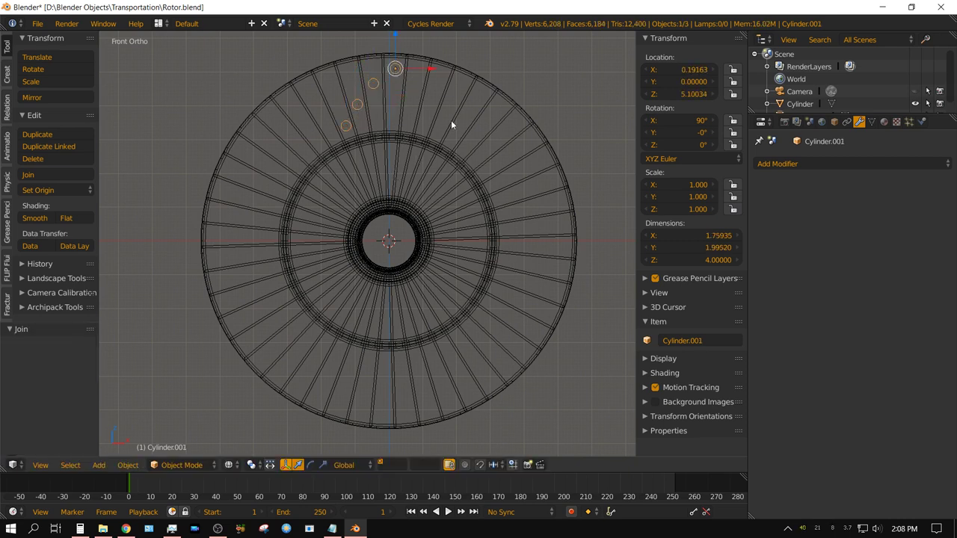
- Set the hole group's origin to the 3D cursor at the rotor centre and duplicate the group
left_click(56, 190)
left_click(90, 233)
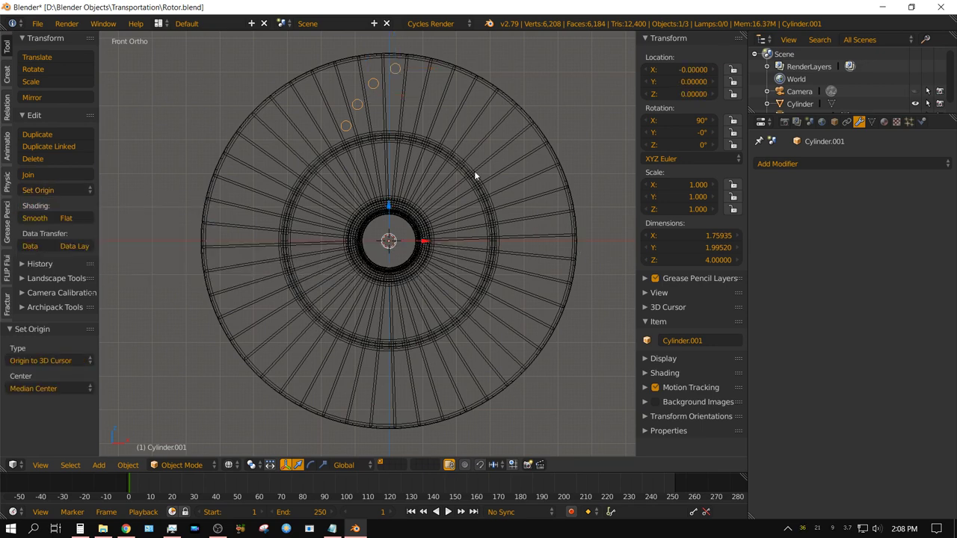
key("shift+d")
- Place the 36°-rotated hole-group copy, undo extra copies, and return to a front wireframe view
left_click(537, 178)
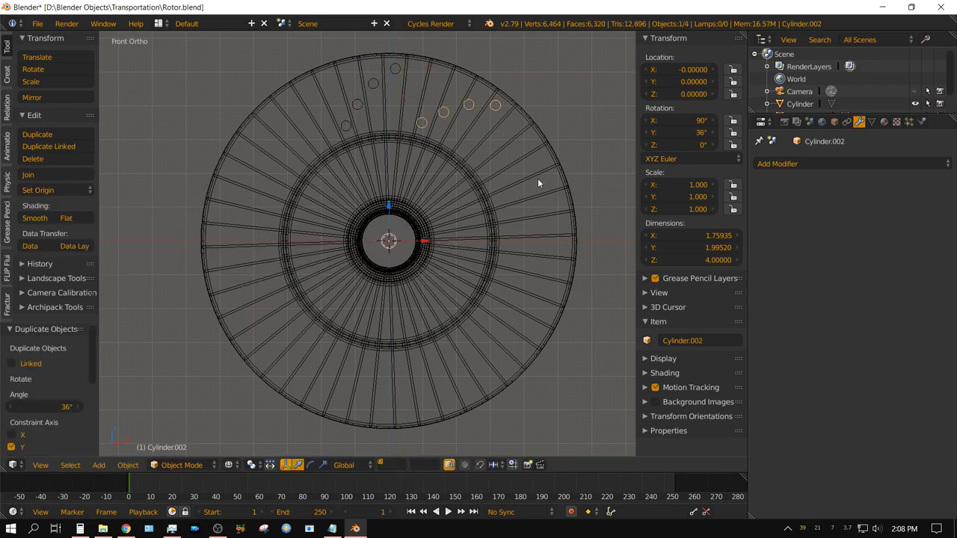
key("r")
key("y")
left_click(548, 183)
key("shift+d")
key("Escape")
key("ctrl+z")
mouse_move(548, 182)
middle_mouse_down()
mouse_move(416, 297)
mouse_move(458, 368)
mouse_move(314, 344)
middle_mouse_up()
key("z")
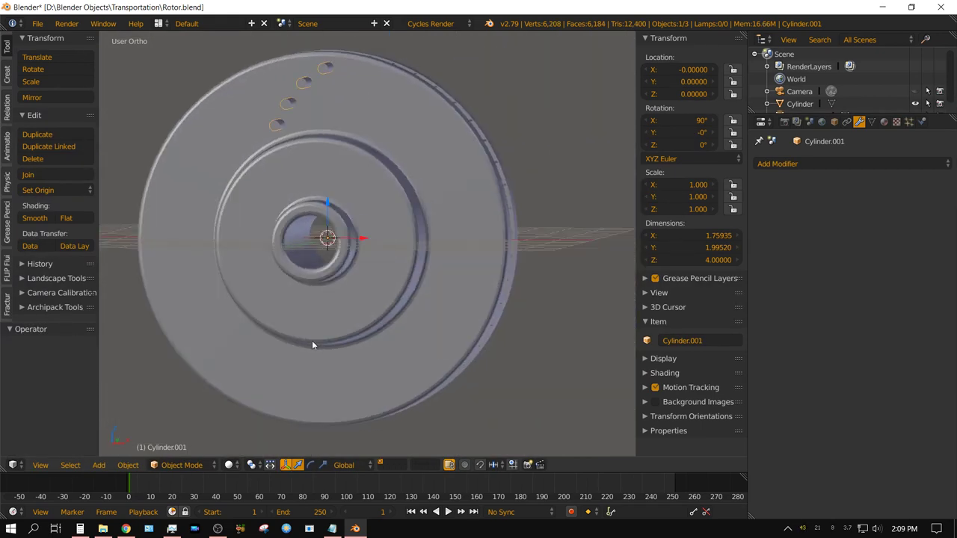
key("KP_1")
scroll(841, 80, "down", 1)
key("z")
- Add hole-group copies turned 36° and 72° about Y around the rotor
key("shift+d")
key("Escape")
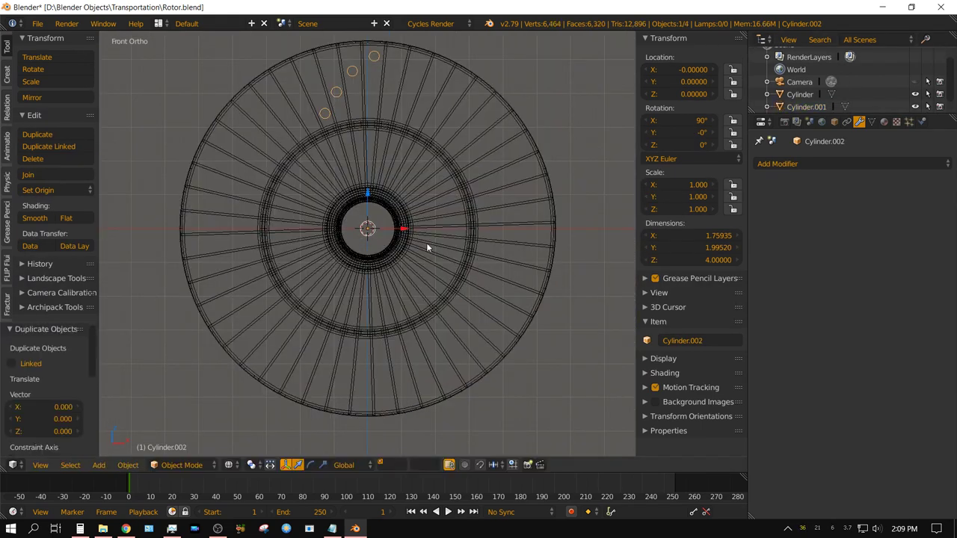
left_click(681, 134)
type("36")
key("Return")
key("shift+d")
key("Escape")
double_click(681, 132)
type("72")
key("Return")
key("r")
left_click(384, 263)
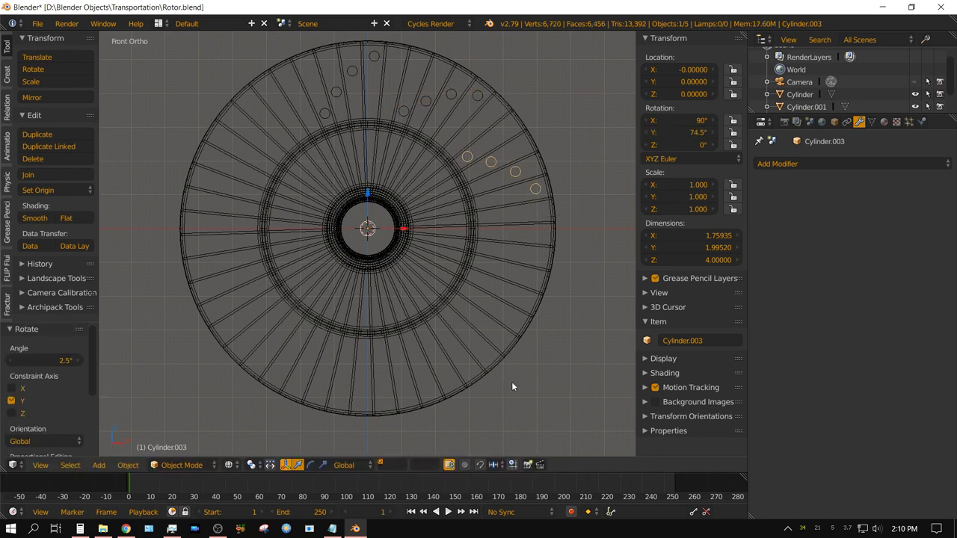
- Add three more hole-group copies, each rotated further about Y around the rim
key("shift+d")
key("Escape")
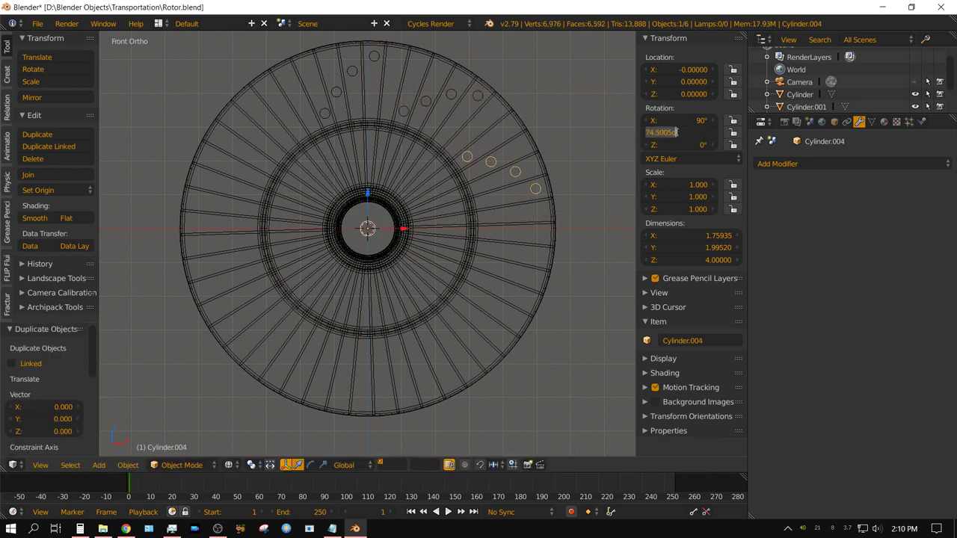
key("r")
key("y")
left_click(560, 313)
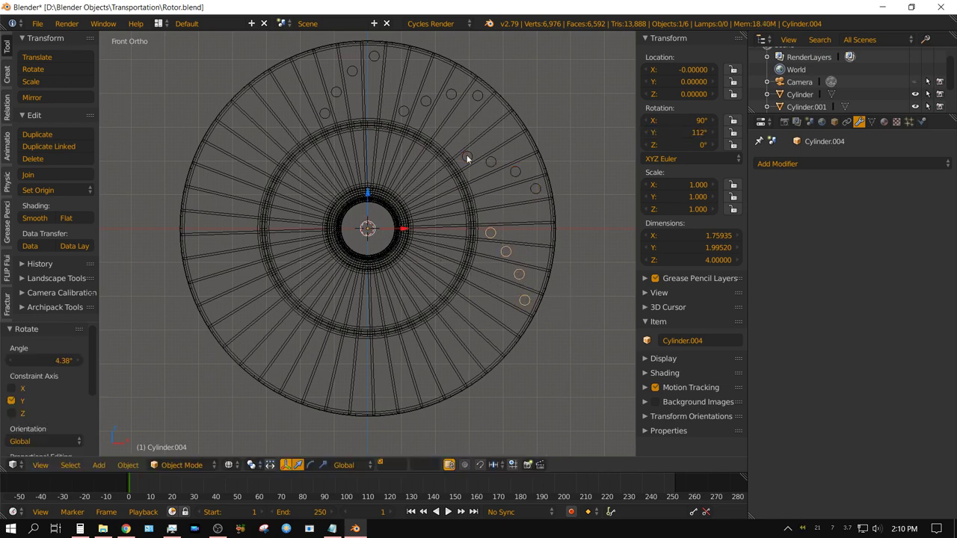
key("shift+d")
key("Escape")
key("r")
key("y")
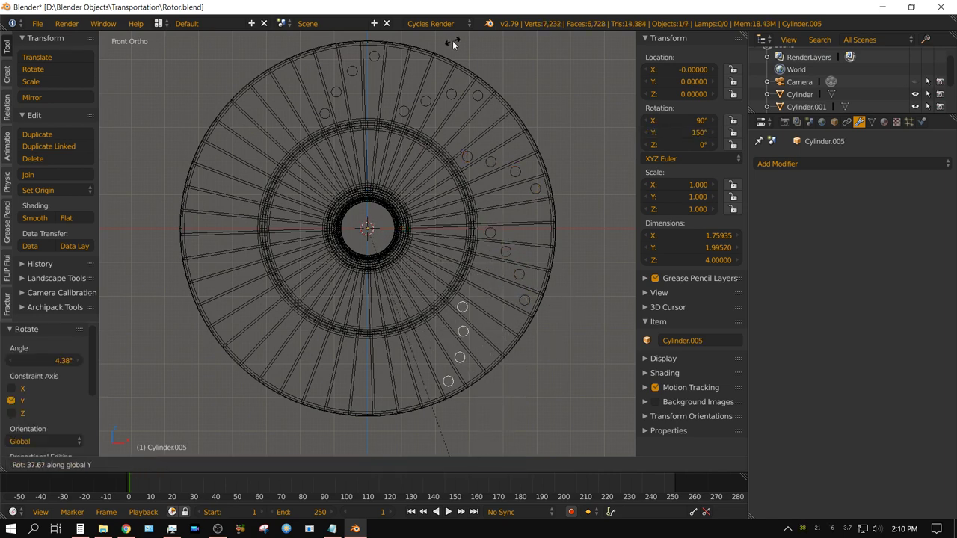
left_click(452, 40)
key("shift+d")
key("Escape")
key("r")
left_click(489, 140)
- Add three final Y-rotated copies to fill the rotor's upper-right quarter with holes
key("shift+d")
key("Escape")
key("r")
key("y")
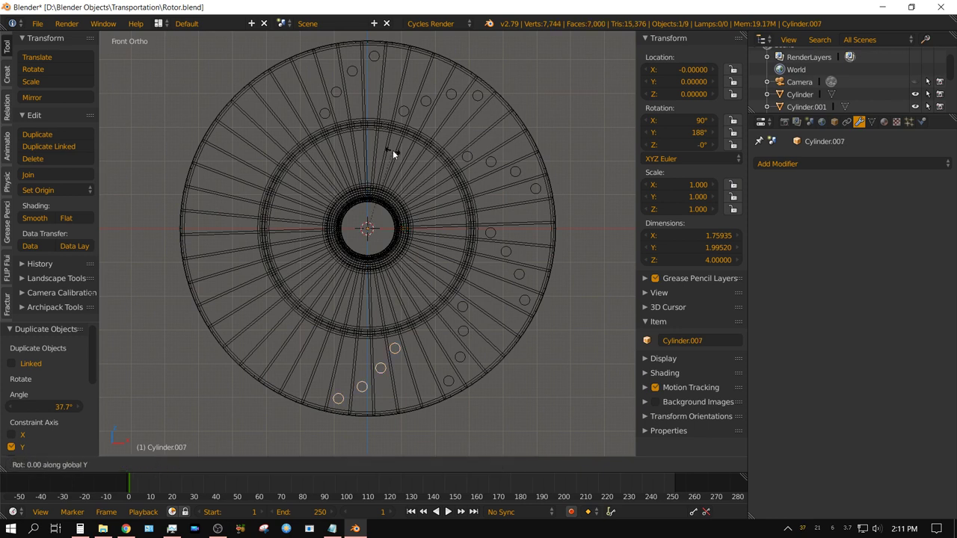
left_click(444, 172)
key("shift+d")
key("Escape")
key("r")
key("y")
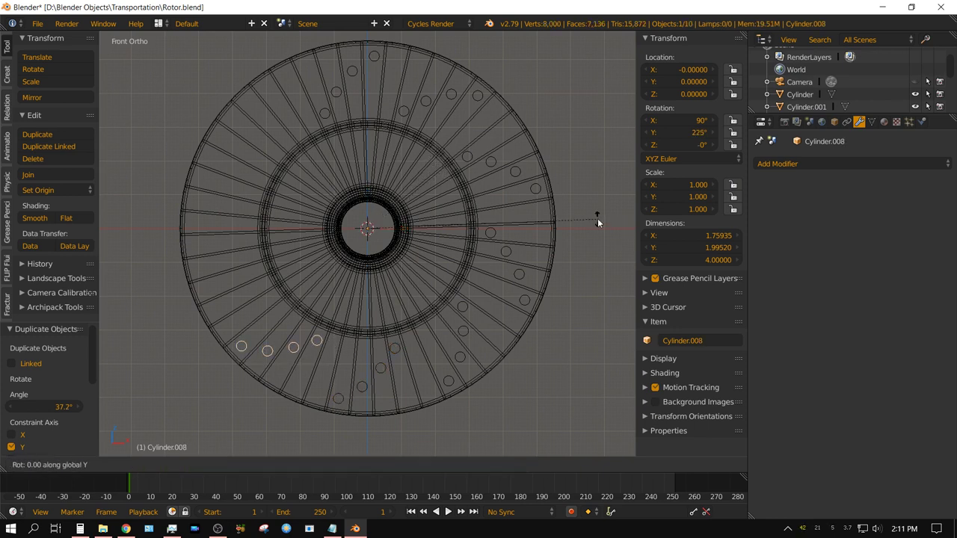
left_click(603, 159)
key("shift+d")
key("Escape")
key("r")
key("y")
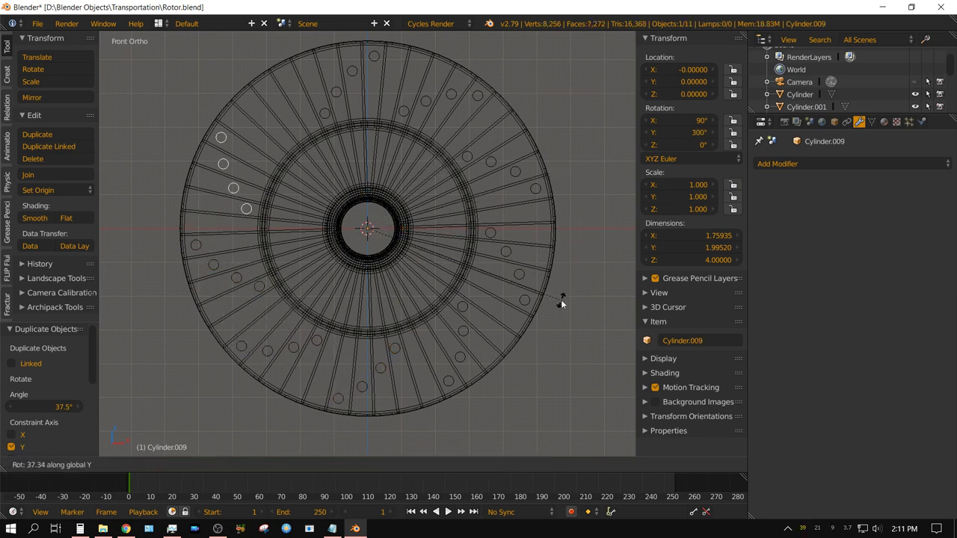
left_click(594, 171)
- Undo the stray hole copies, then duplicate and rotate hole groups on Y around the rim
key("ctrl+z")
key("ctrl+z")
key("ctrl+z")
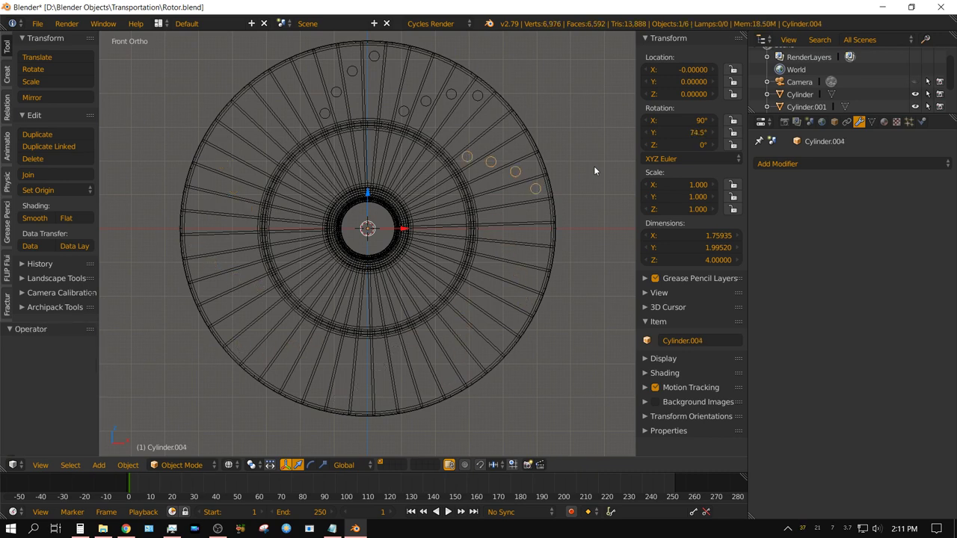
key("r")
key("y")
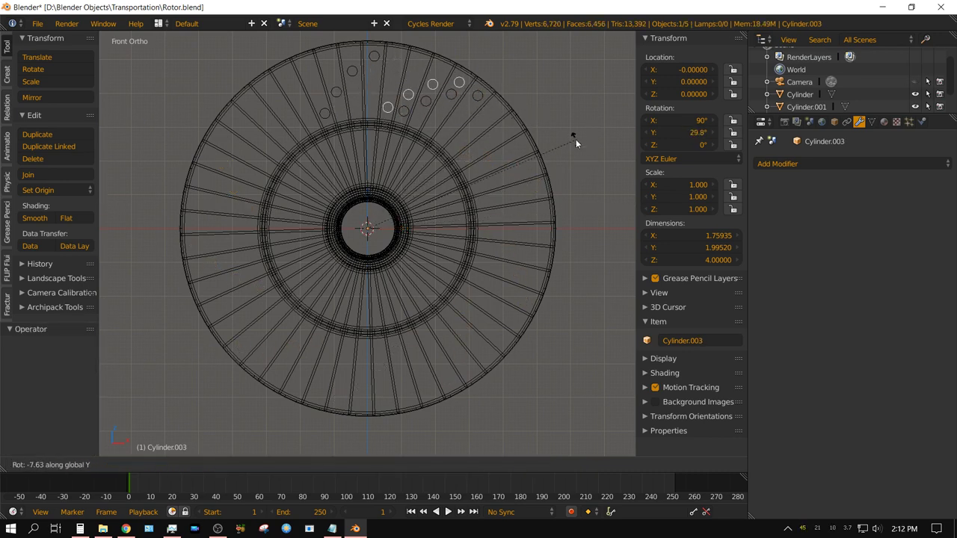
left_click(576, 139)
key("shift+d")
key("Escape")
key("r")
key("y")
left_click(589, 184)
key("r")
key("y")
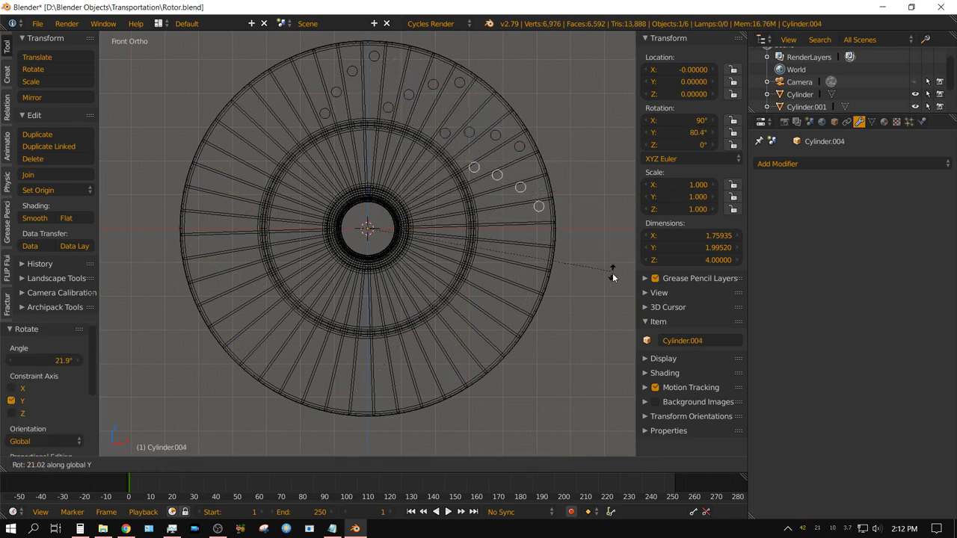
left_click(613, 314)
key("shift+d")
left_click(589, 434)
key("shift+d")
key("Escape")
key("r")
key("y")
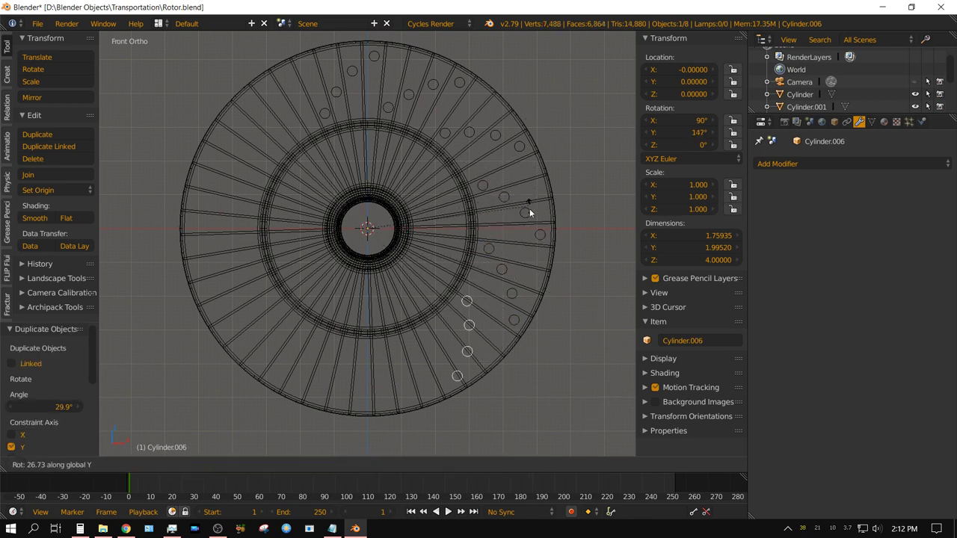
left_click(539, 206)
key("shift+d")
key("Escape")
key("r")
key("y")
left_click(478, 298)
- Keep duplicating and Y-rotating hole groups to complete the ring around the rotor
key("shift+d")
key("Escape")
key("r")
key("y")
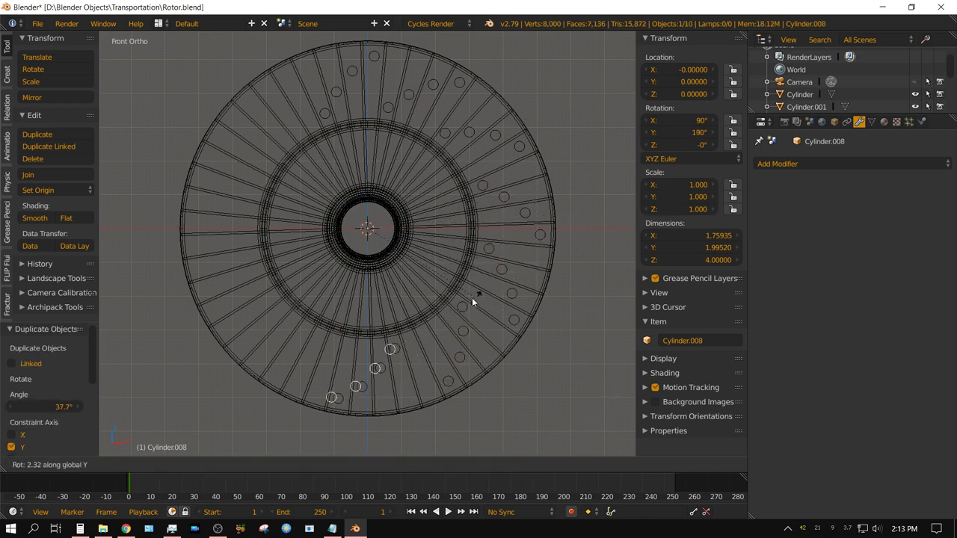
left_click(609, 198)
key("shift+d")
key("Escape")
key("r")
key("y")
left_click(529, 262)
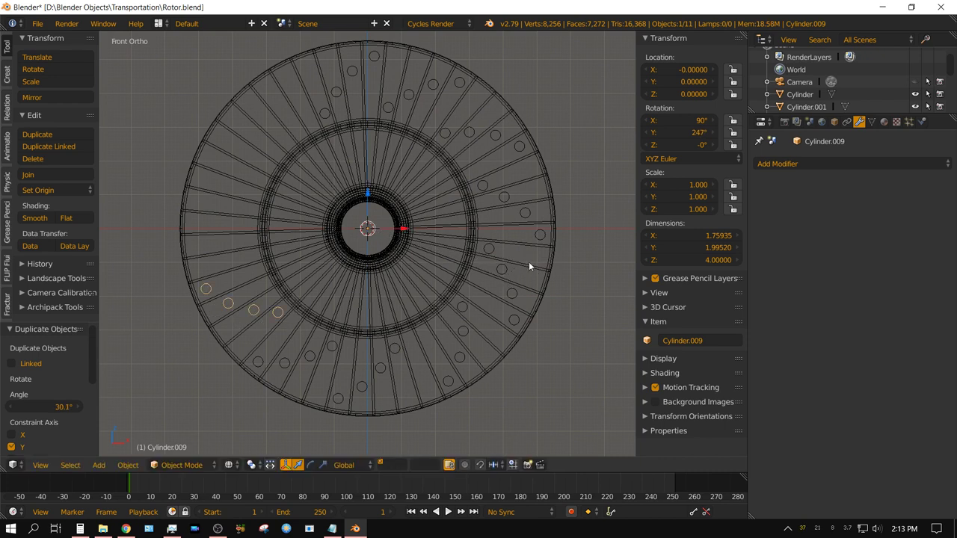
key("shift+d")
key("Escape")
key("r")
key("y")
left_click(573, 247)
key("shift+d")
key("Escape")
key("r")
key("y")
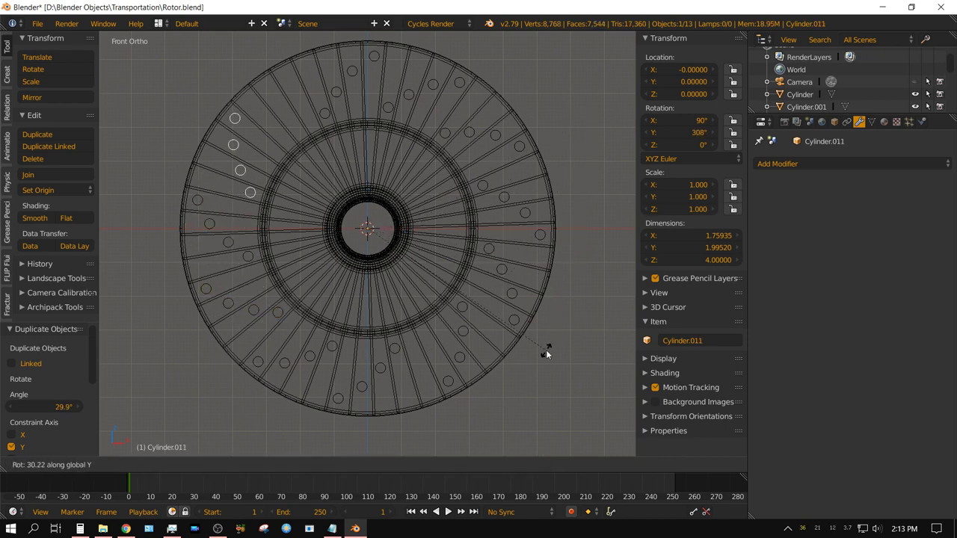
left_click(546, 353)
key("shift+d")
key("Escape")
key("r")
key("y")
left_click(516, 77)
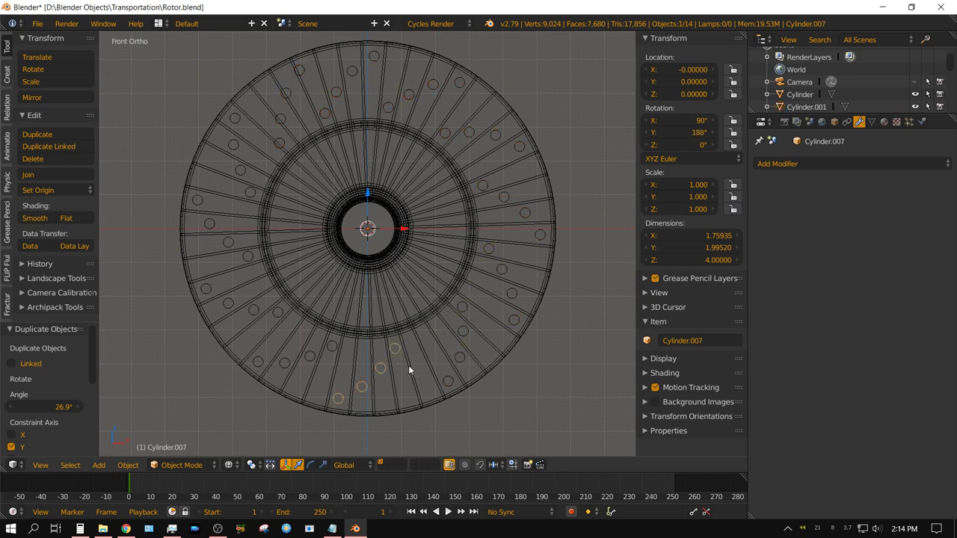
- Nudge the Y-axis angle of several hole groups to even out the spacing
key("r")
key("y")
left_click(427, 363)
right_click(319, 414)
key("r")
key("y")
left_click(340, 404)
right_click(270, 327)
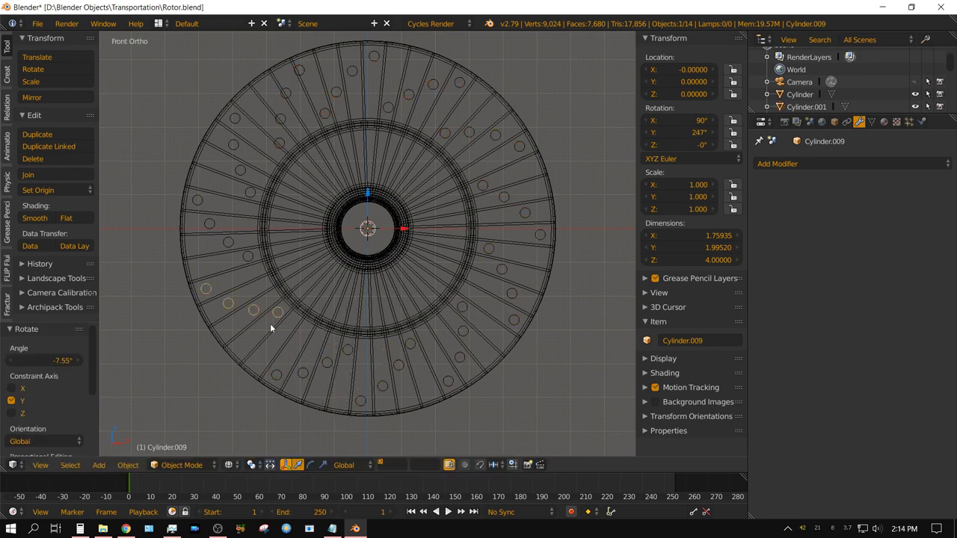
key("r")
key("y")
left_click(229, 314)
right_click(188, 209)
key("r")
key("y")
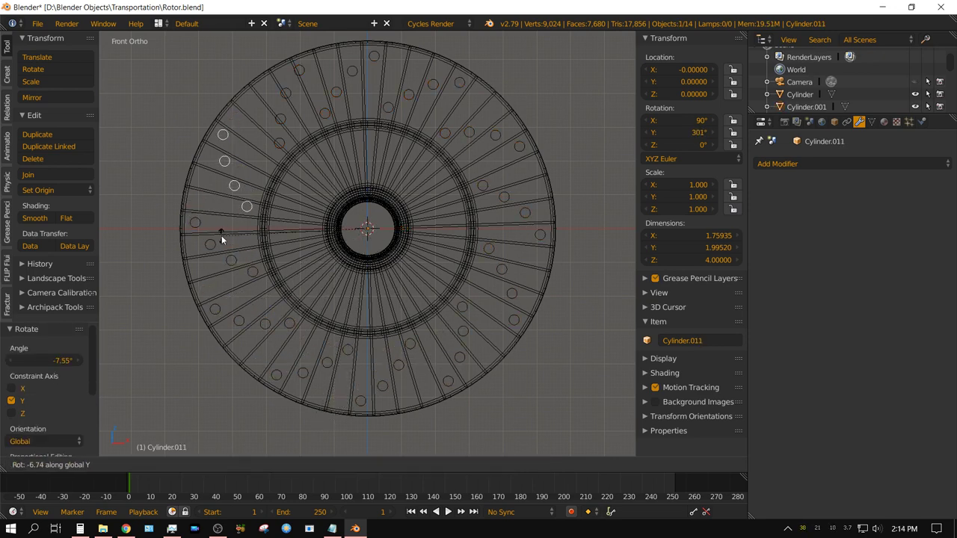
left_click(221, 237)
right_click(318, 243)
key("r")
key("y")
left_click(327, 245)
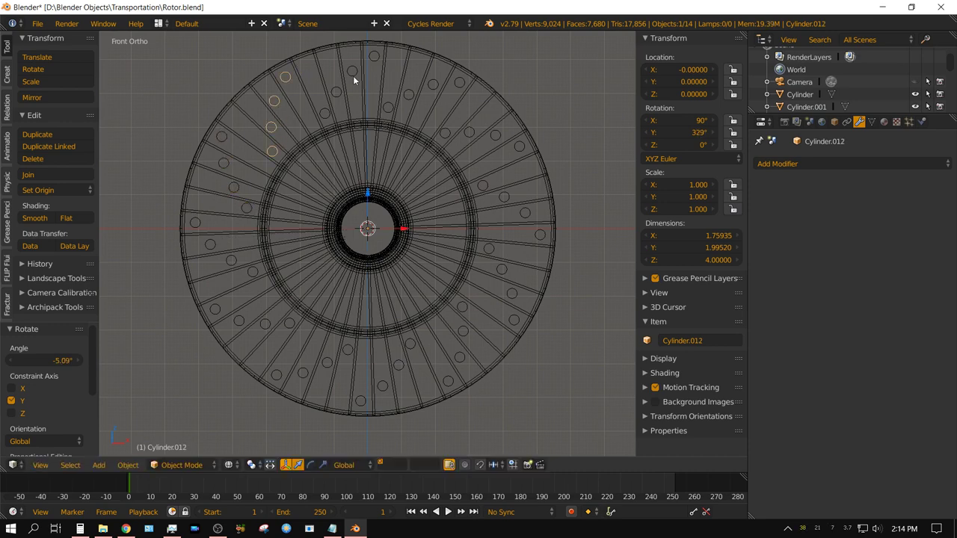
- Join all the hole copies into a single object
middle_click_drag(582, 215, 568, 210)
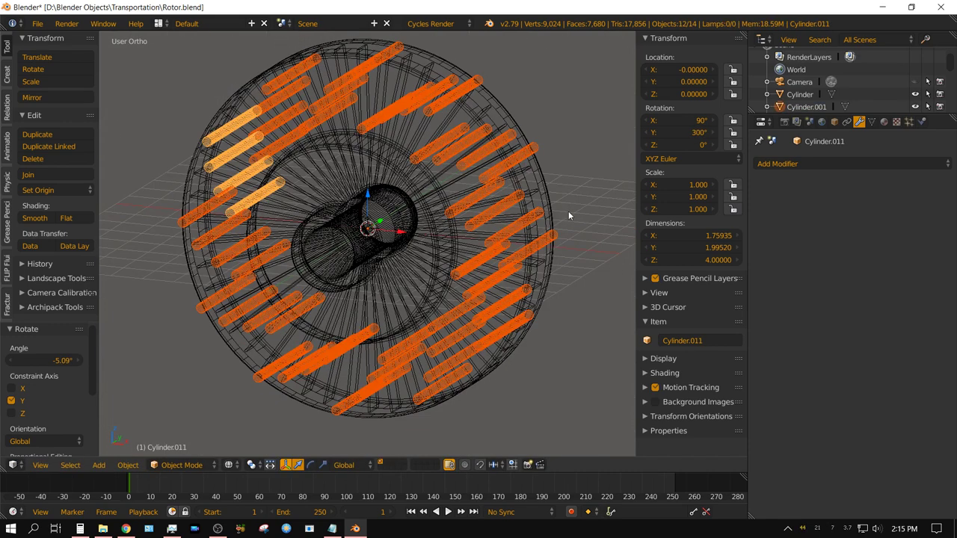
right_click(568, 211, "shift")
key("ctrl+j")
key("ctrl+a")
left_click(228, 465)
- Cut the joined holes out of the rotor with an applied Boolean Difference modifier
left_click(254, 410)
left_click(778, 164)
left_click(705, 222)
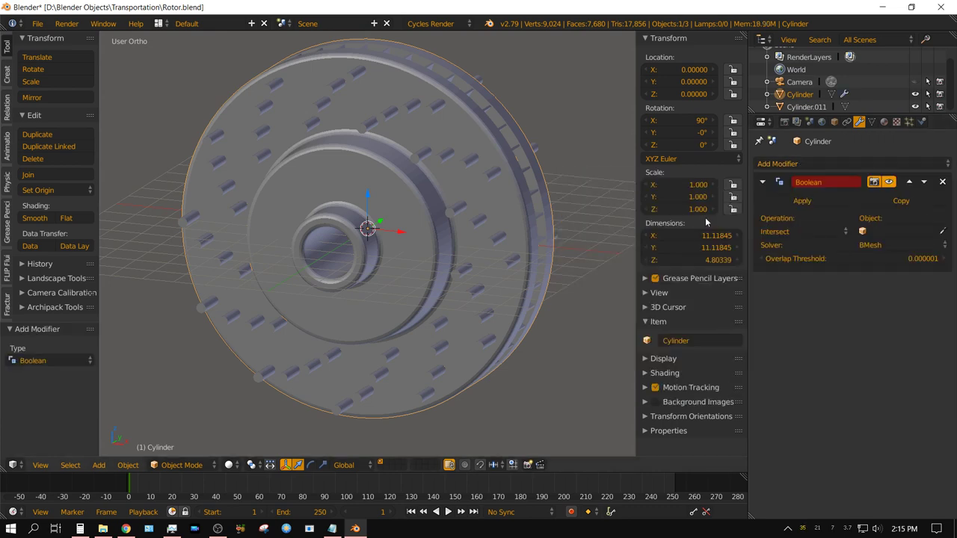
left_click(482, 72)
left_click(802, 200)
left_click(806, 107)
- Delete the leftover holes object and inspect the drilled rotor
key("g")
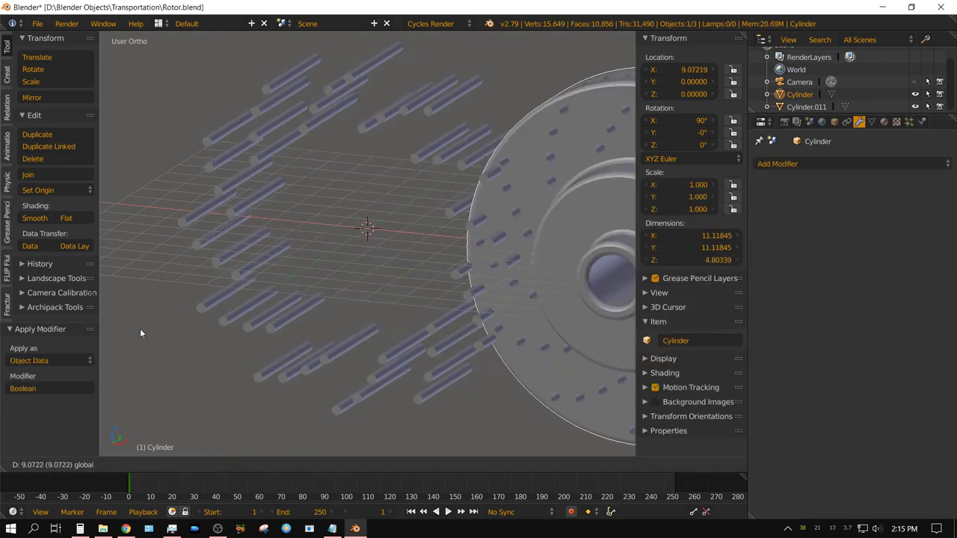
right_click(140, 328)
key("x")
left_click(401, 252)
mouse_move(400, 252)
middle_mouse_down()
mouse_move(437, 303)
mouse_move(337, 319)
mouse_move(284, 348)
middle_mouse_up()
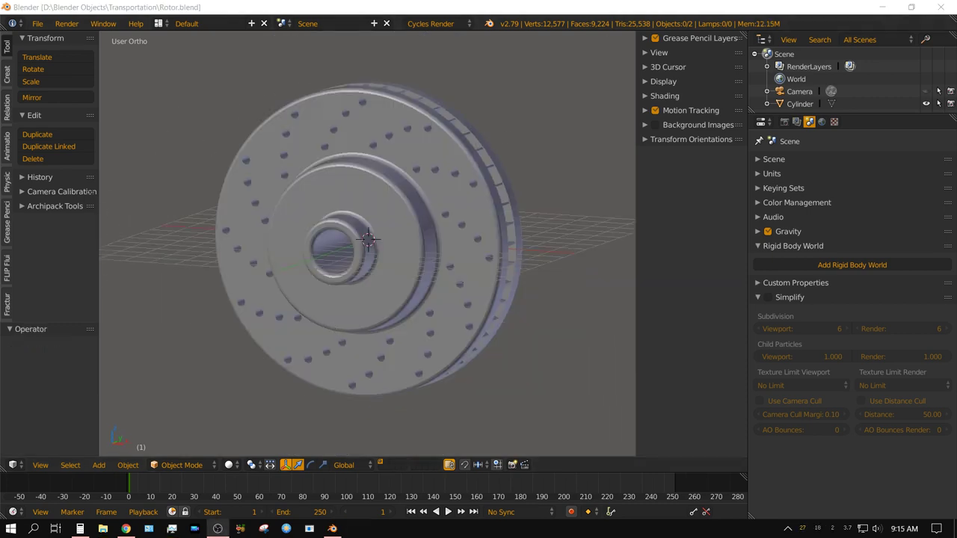
- Add a cube mesh and move it up along Z above the rotor rim
right_click(402, 278)
key("KP_1")
left_click(99, 465)
left_click(209, 132)
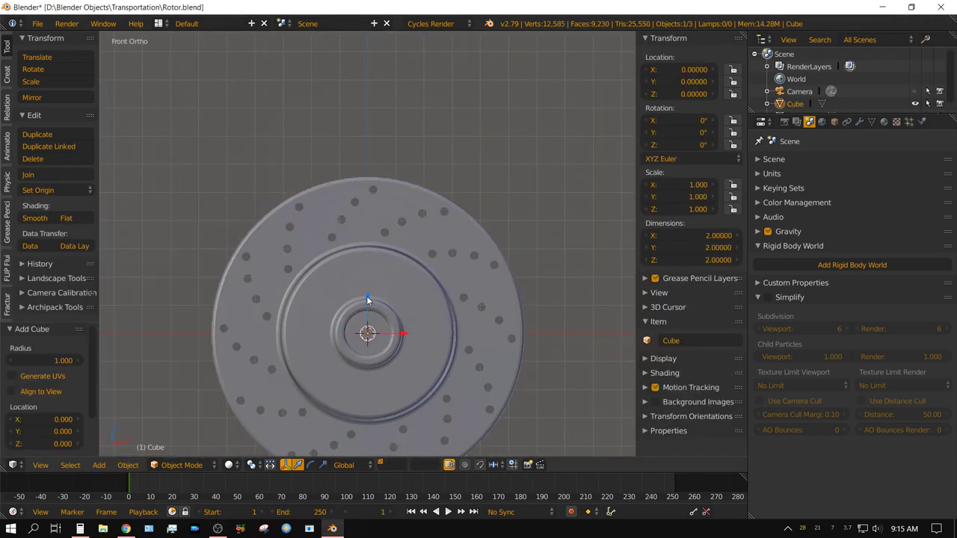
key("KP_3")
key("g")
key("z")
left_click(438, 209)
- Stretch the cube along Y and begin loop cuts on it in Edit Mode
key("s")
key("y")
left_click(580, 234)
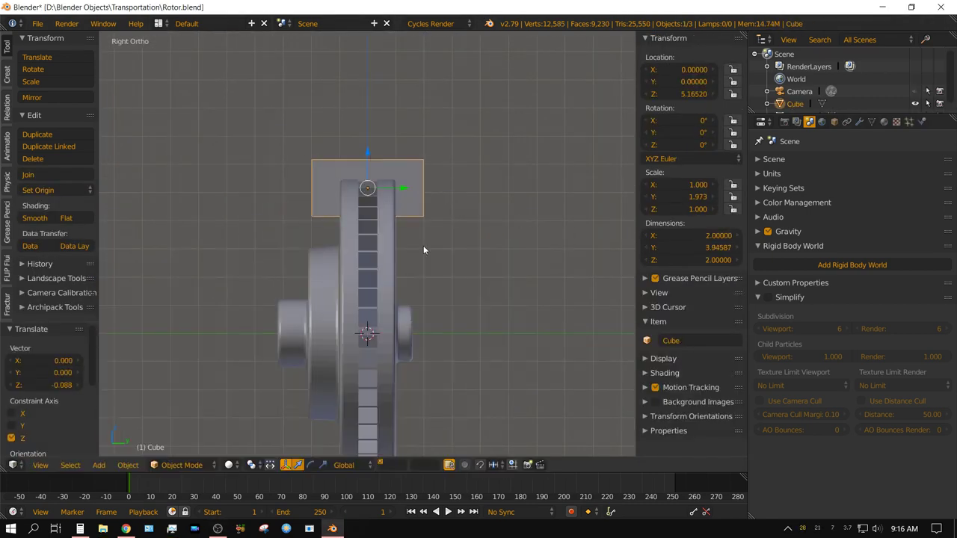
middle_click_drag(424, 245, 453, 248)
key("Tab")
key("ctrl+r")
scroll(390, 178, "up", 1)
- Place two centred loop cuts and slide one edge loop along Y
left_click(390, 178)
right_click(390, 178)
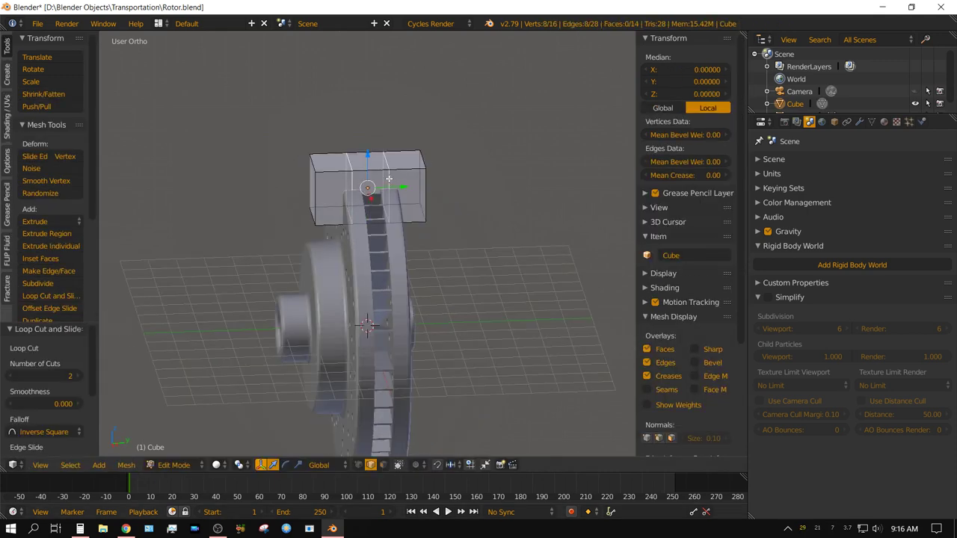
key("a")
right_click(422, 204)
key("g")
key("y")
left_click(429, 214)
key("KP_3")
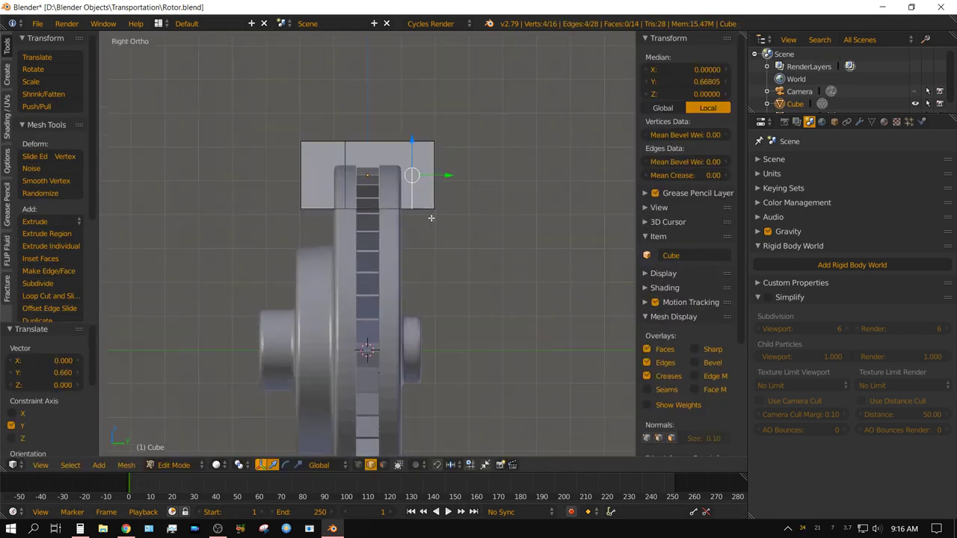
key("g")
key("y")
left_click(340, 235)
- Add another loop cut slid toward the top and fill the top gap with a face
middle_click_drag(340, 235, 285, 313)
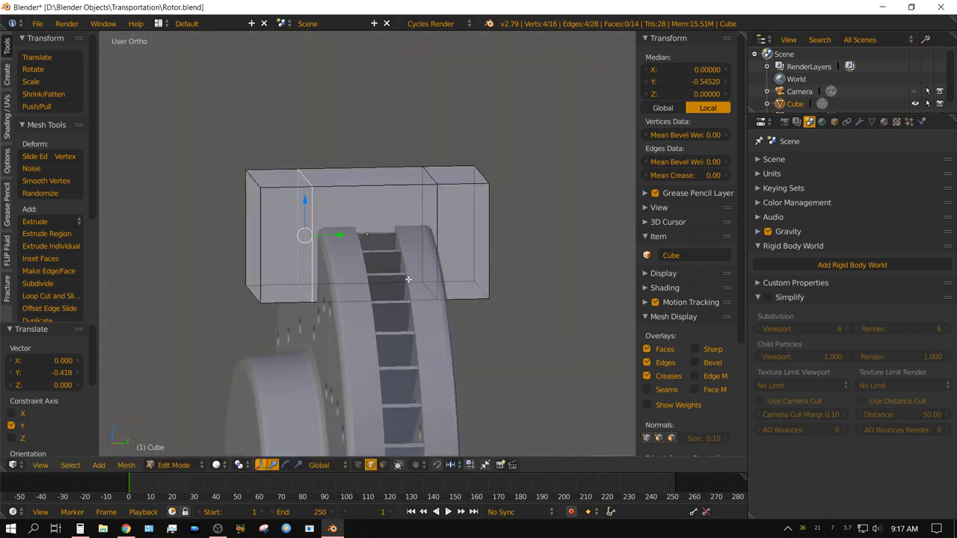
key("ctrl+r")
left_click(294, 199)
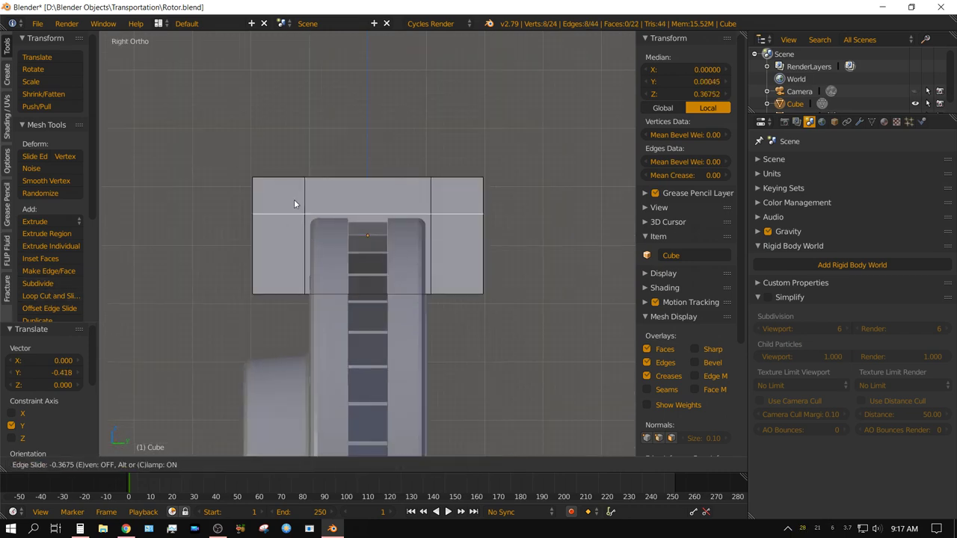
right_click(294, 198)
mouse_move(294, 198)
middle_mouse_down()
mouse_move(462, 297)
mouse_move(502, 262)
mouse_move(458, 161)
mouse_move(389, 179)
mouse_move(382, 168)
mouse_move(351, 194)
mouse_move(320, 264)
mouse_move(560, 272)
mouse_move(274, 259)
mouse_move(338, 175)
middle_mouse_up()
key("Tab")
key("Tab")
key("f")
key("f")
key("Tab")
key("Tab")
- Extrude the right leg's faces twice, tilting each section on Y to follow the rim
key("l")
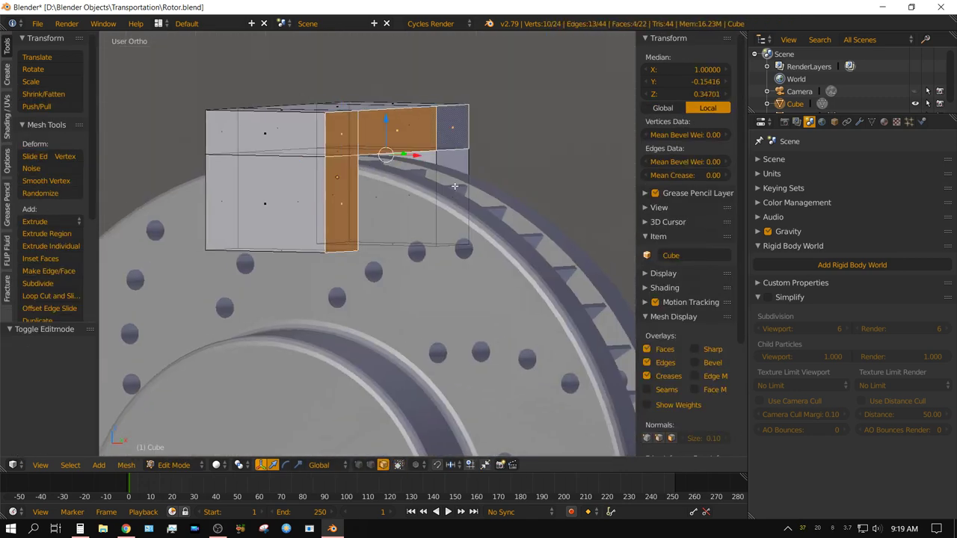
key("KP_3")
key("KP_1")
key("e")
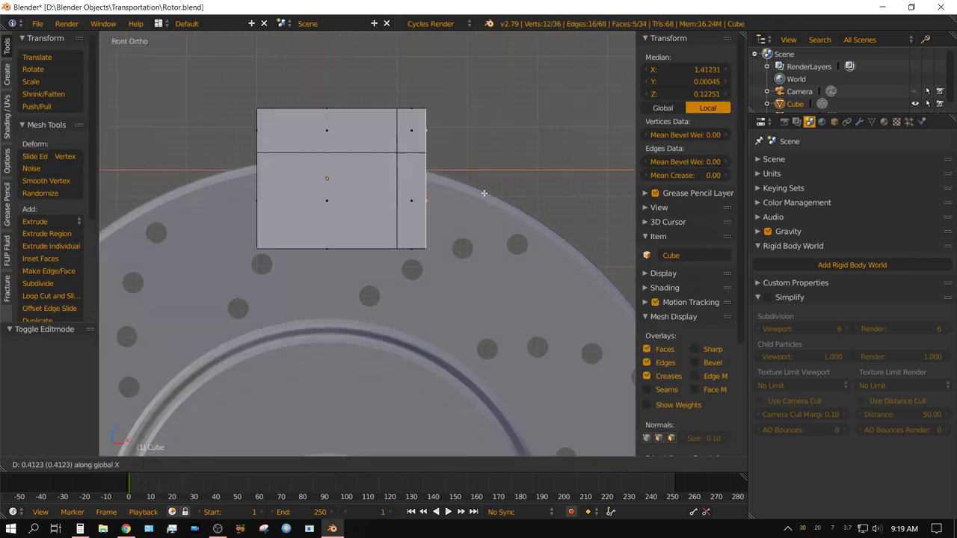
left_click(474, 133)
left_click(538, 196)
key("e")
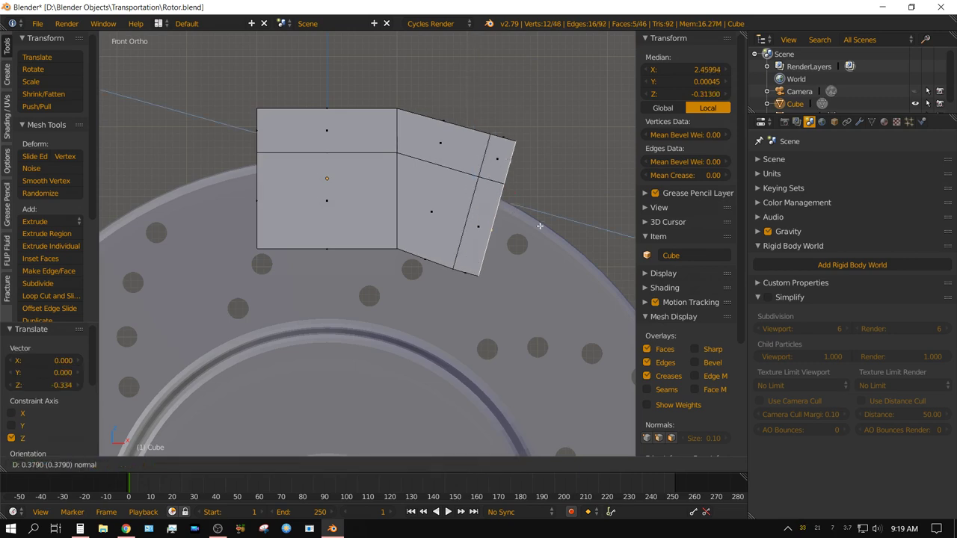
left_click(549, 235)
key("r")
key("y")
left_click(528, 207)
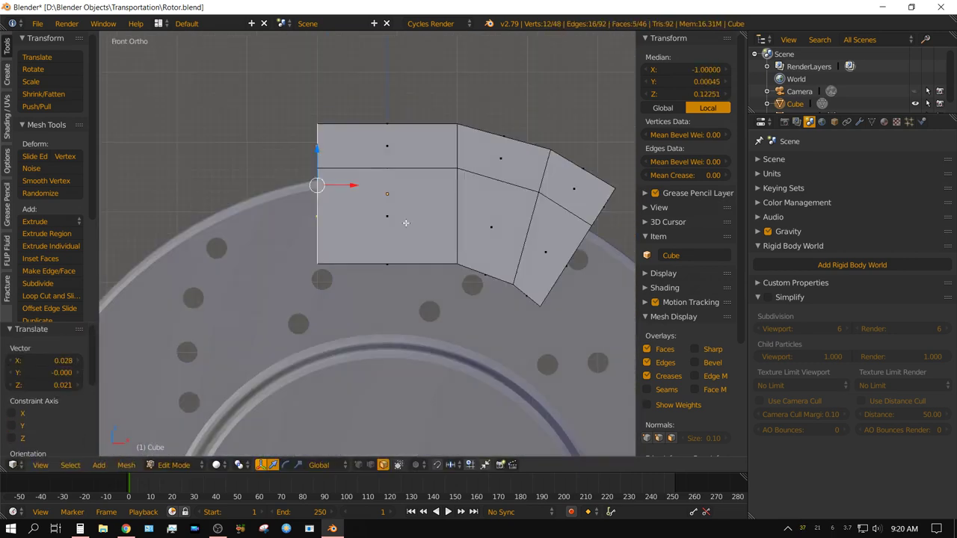
- Extrude the left end and lower it along Z to match the rim curve
left_click(271, 176)
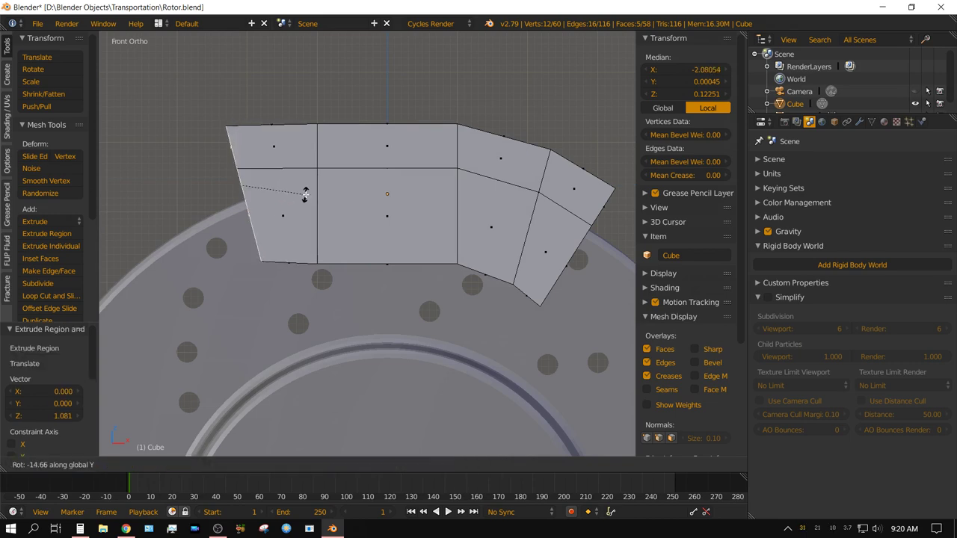
key("g")
key("z")
left_click(273, 236)
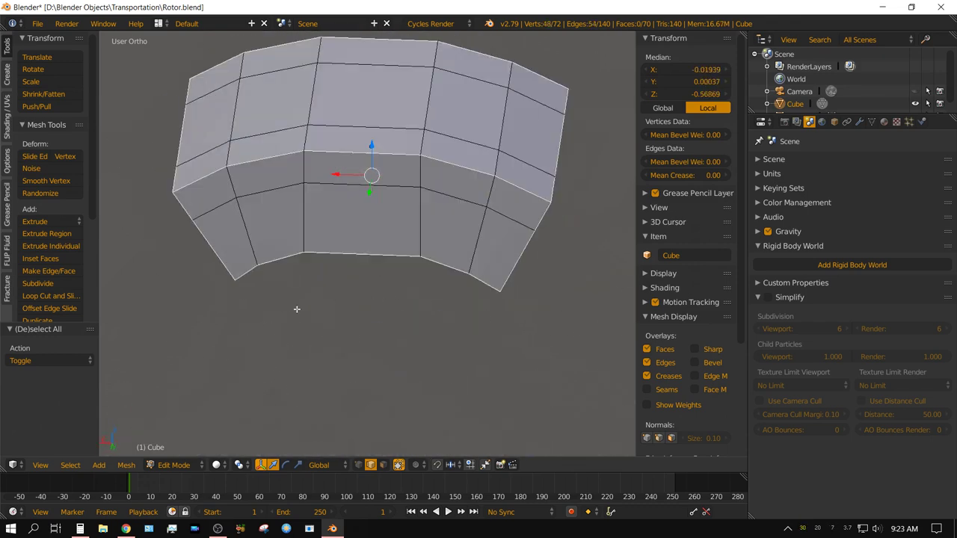
- Bevel the edges of the caliper's arch
key("ctrl+b")
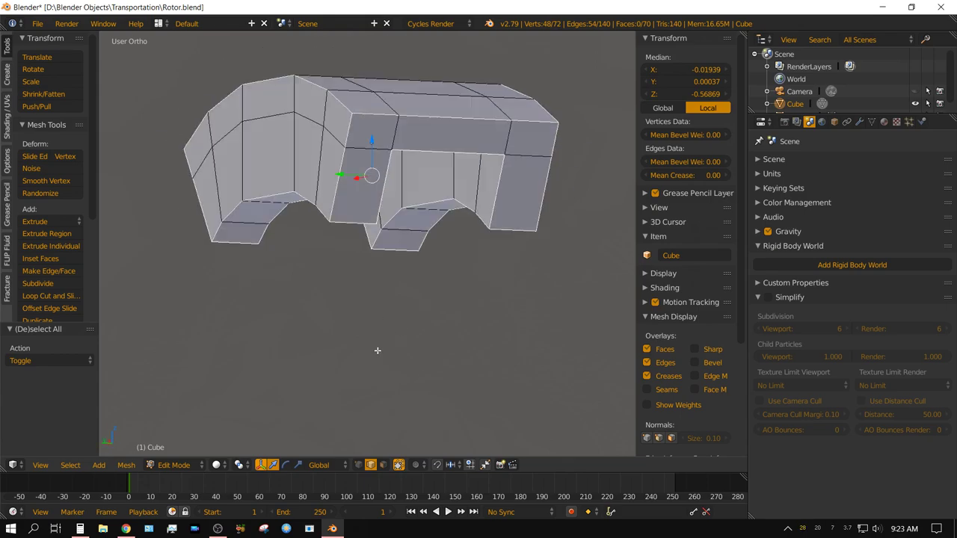
key("a")
key("a")
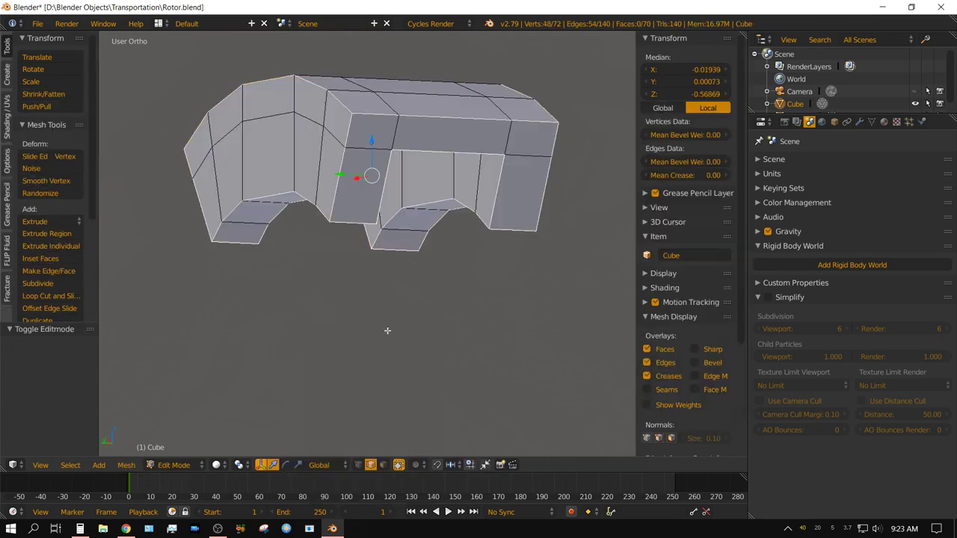
key("a")
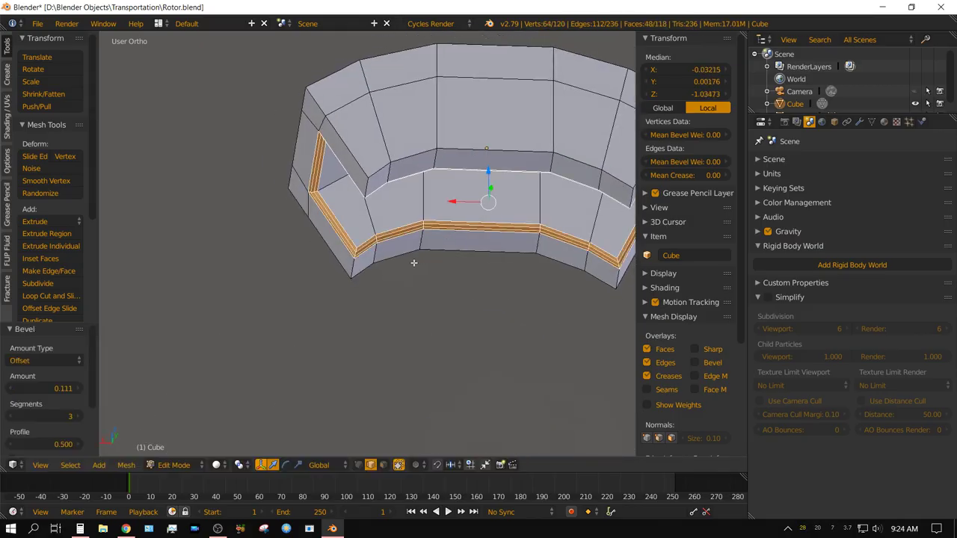
mouse_move(413, 262)
middle_mouse_down()
mouse_move(474, 314)
mouse_move(373, 141)
middle_mouse_up()
key("a")
middle_click_drag(551, 253, 319, 274)
right_click(319, 274, "alt")
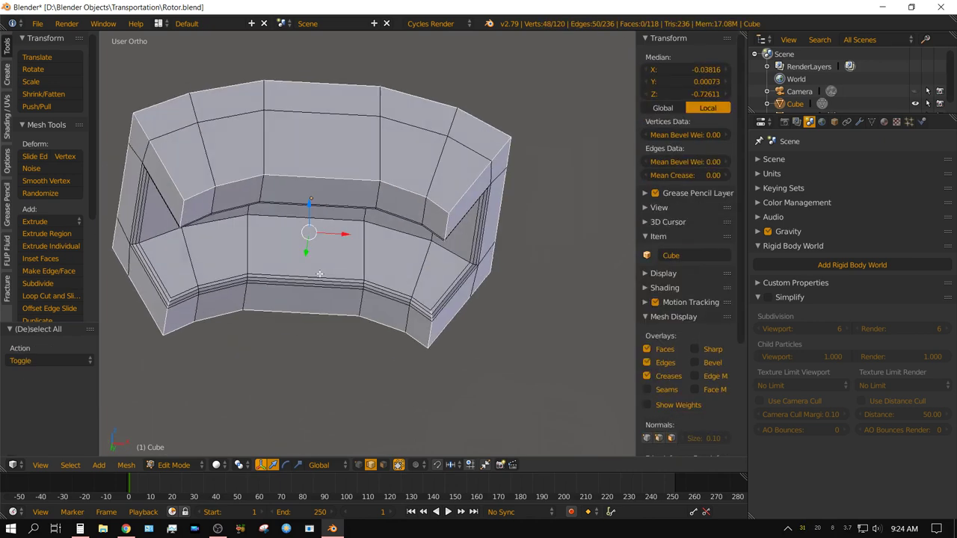
left_click(340, 310)
- Delete the three top faces of the caliper
mouse_move(340, 310)
middle_mouse_down()
mouse_move(382, 299)
mouse_move(419, 178)
mouse_move(364, 99)
middle_mouse_up()
right_click(223, 184)
right_click(329, 150, "shift")
right_click(415, 166, "shift")
key("x")
left_click(410, 318)
- Fill the opening with a new face and select the two opposite edges of the remaining gap
right_click(419, 178, "alt")
key("f")
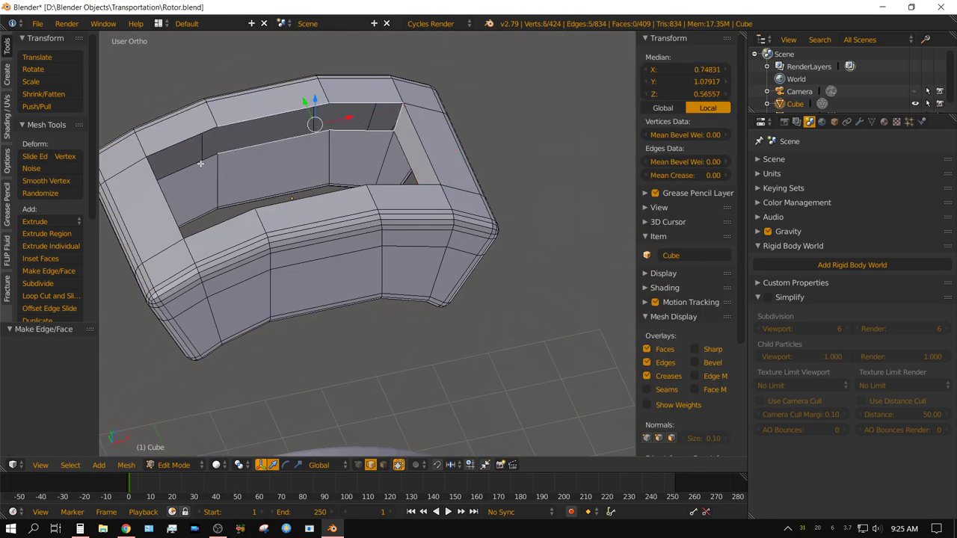
mouse_move(200, 163)
middle_mouse_down()
mouse_move(247, 149)
mouse_move(455, 145)
mouse_move(384, 207)
mouse_move(373, 224)
mouse_move(381, 247)
mouse_move(261, 222)
mouse_move(313, 209)
mouse_move(336, 225)
middle_mouse_up()
key("f")
key("a")
right_click(383, 207)
right_click(380, 248, "alt")
- Bridge the top gap, then give the caliper smooth shading and a new red material
key("f")
key("Tab")
left_click(885, 121)
left_click(822, 204)
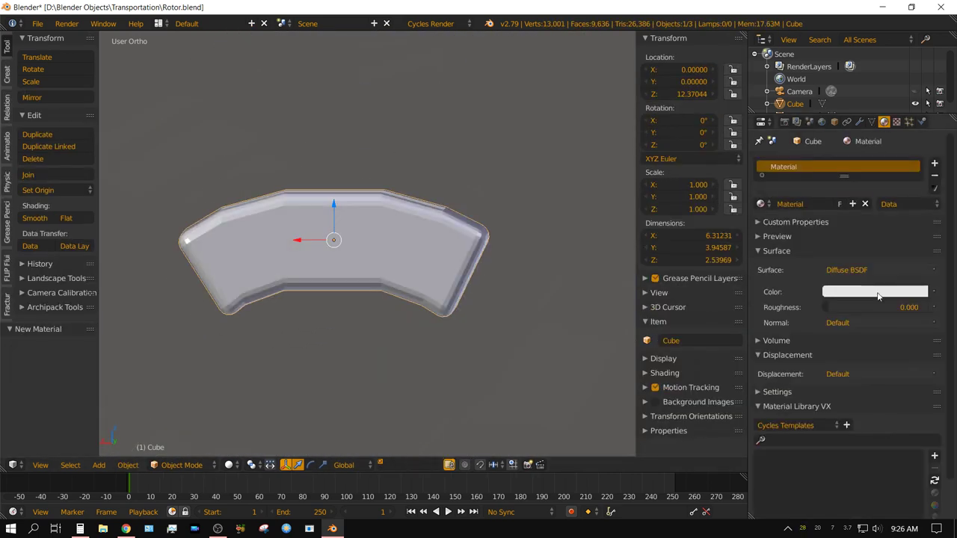
left_click(878, 296)
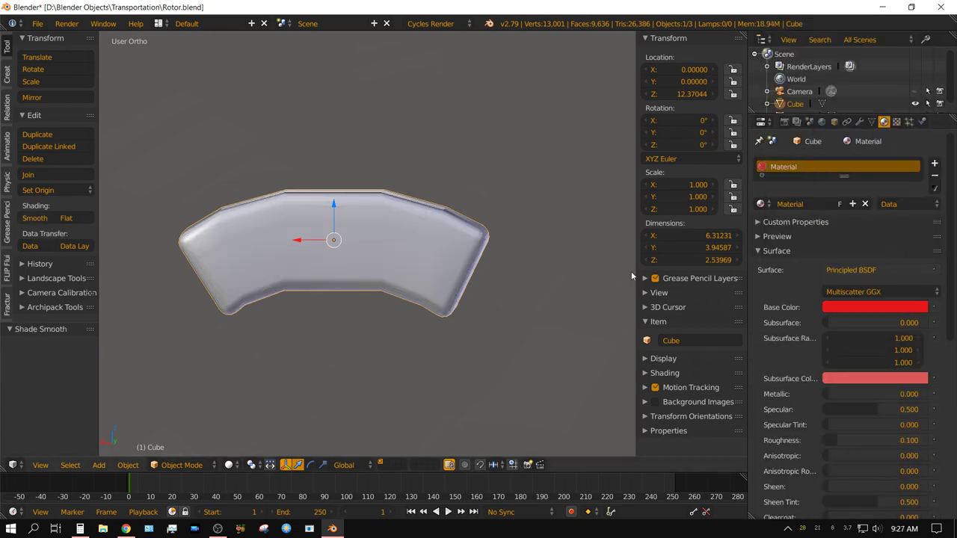
left_click(859, 122)
- Lower the caliper along Z onto the rotor's rim
mouse_move(351, 247)
middle_mouse_down()
mouse_move(475, 404)
mouse_move(512, 335)
mouse_move(353, 209)
middle_mouse_up()
left_click_drag(353, 209, 416, 364)
key("g")
key("z")
left_click(530, 287)
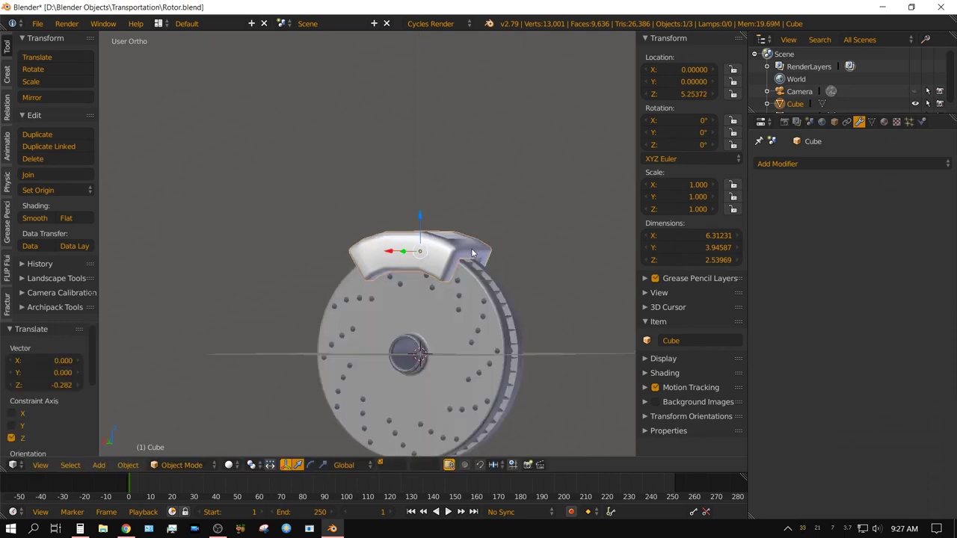
mouse_move(421, 216)
middle_mouse_down()
mouse_move(400, 289)
mouse_move(449, 314)
middle_mouse_up()
- Finish enlarging the caliper and select the rotor
right_click(479, 373)
key("ctrl+a")
left_click(616, 292)
key("ctrl+a")
- Give the rotor a Principled BSDF material with Metallic 1 and Roughness 0.1
left_click(480, 306)
left_click(884, 122)
left_click(850, 270)
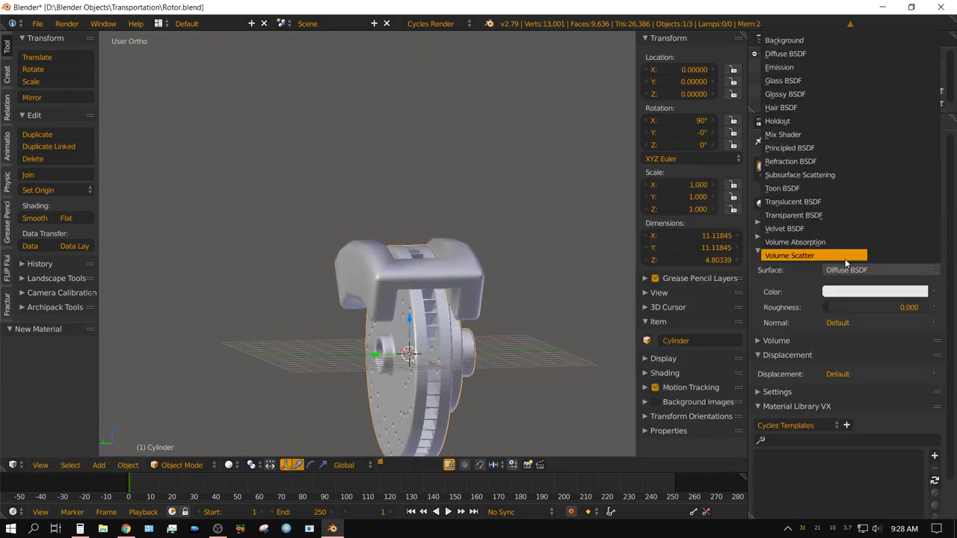
left_click(845, 258)
type("1")
key("Return")
middle_click_drag(448, 314, 503, 341)
key("shift+z")
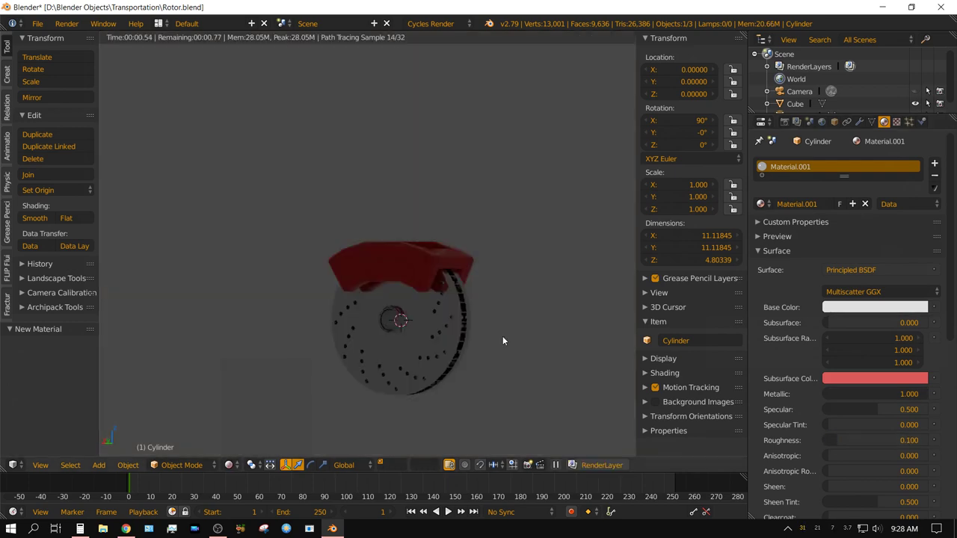
mouse_move(442, 395)
middle_mouse_down()
mouse_move(527, 329)
mouse_move(524, 355)
middle_mouse_up()
- Light the world with the Albtal01-4k.hdr environment texture and return the viewport to solid shading
left_click(756, 306)
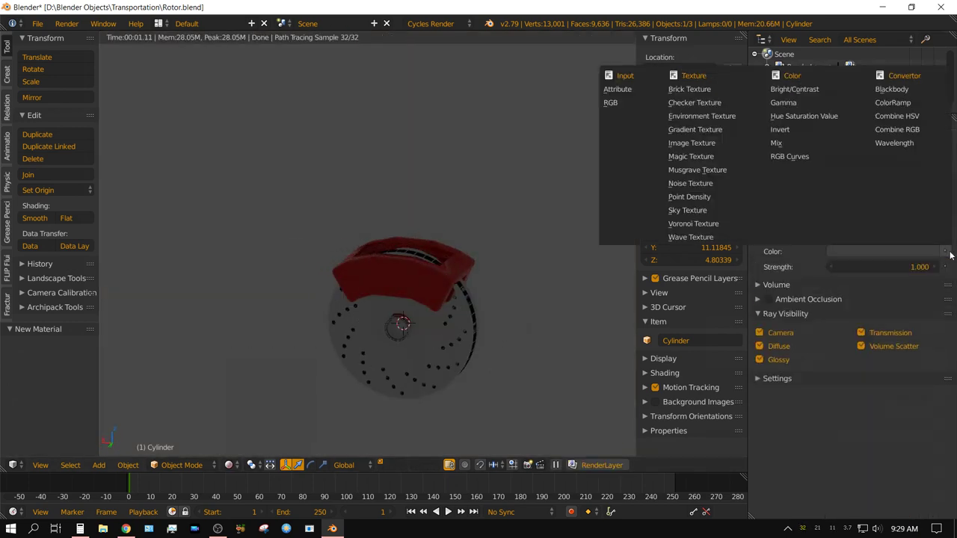
left_click(714, 142)
left_click(49, 163)
double_click(194, 102)
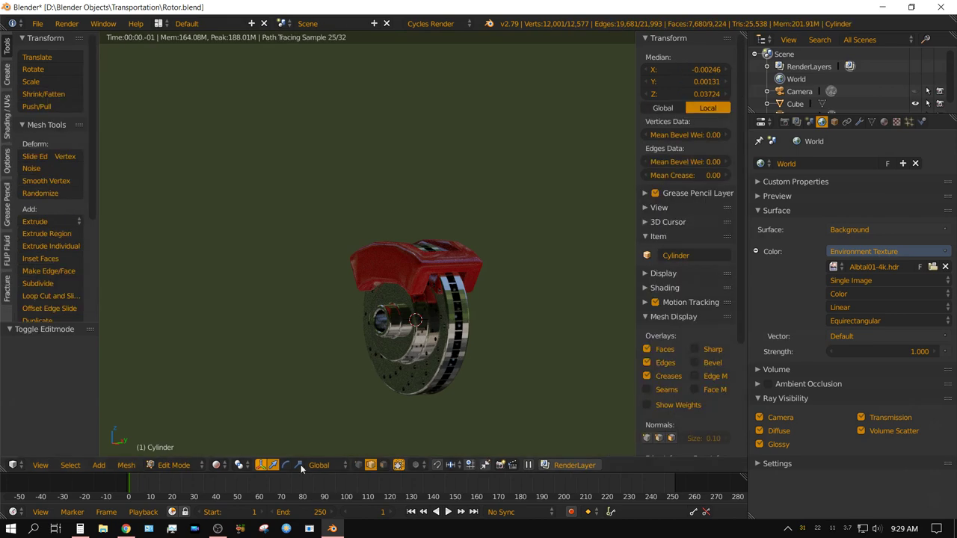
key("Tab")
left_click(229, 465)
left_click(247, 423)
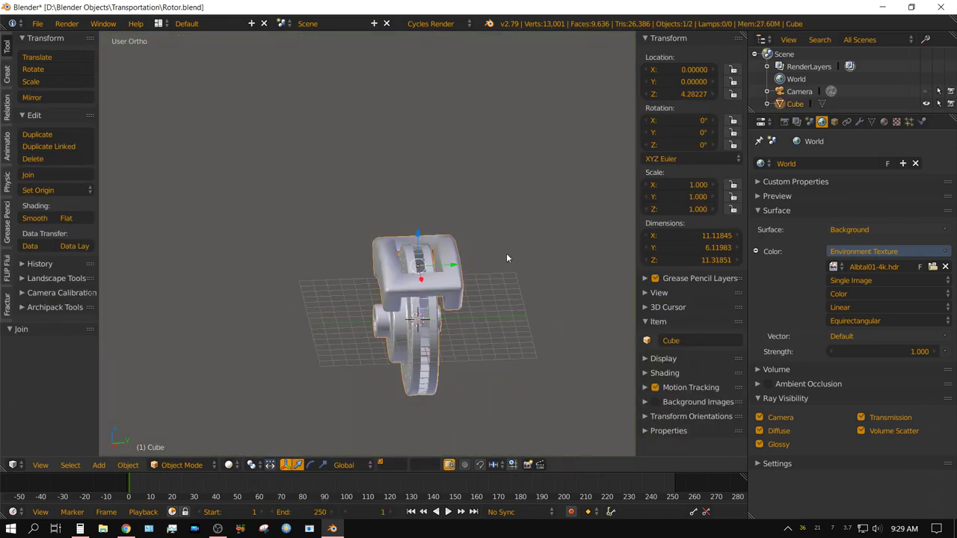
- Narrow the caliper along Y to 0.714 and view the rotor edge-on
left_click(541, 280)
middle_click_drag(541, 280, 586, 293)
left_click(38, 25)
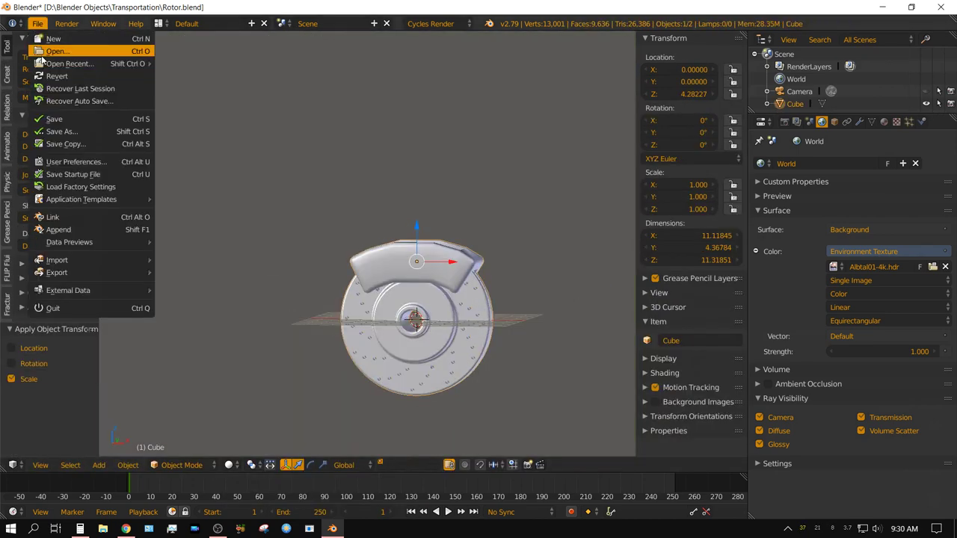